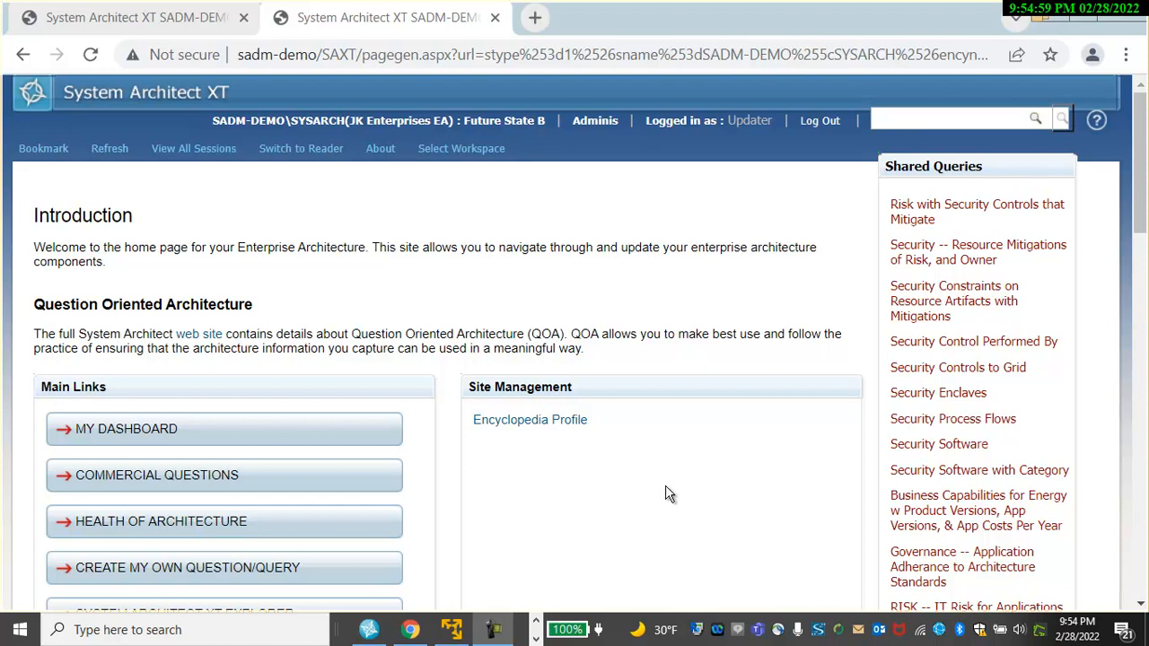
# Open My Dashboard and view the EnergyYOU -- Future State B diagram in its own tab, then return to the dashboard.
pyautogui.click(229, 437)
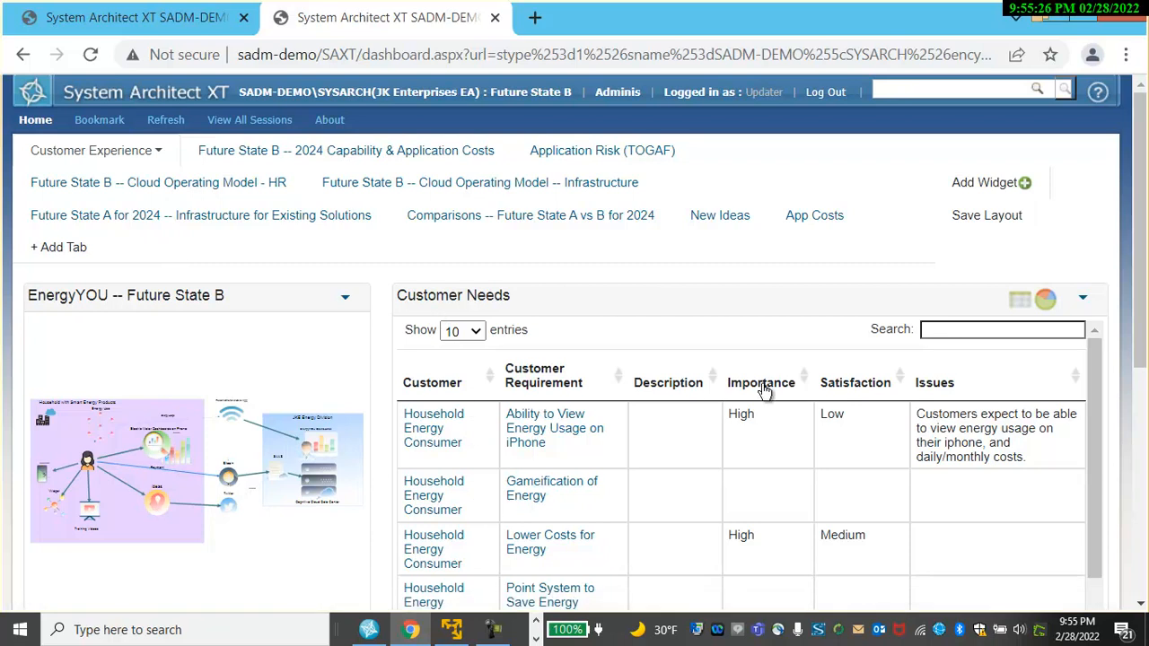
pyautogui.click(176, 474)
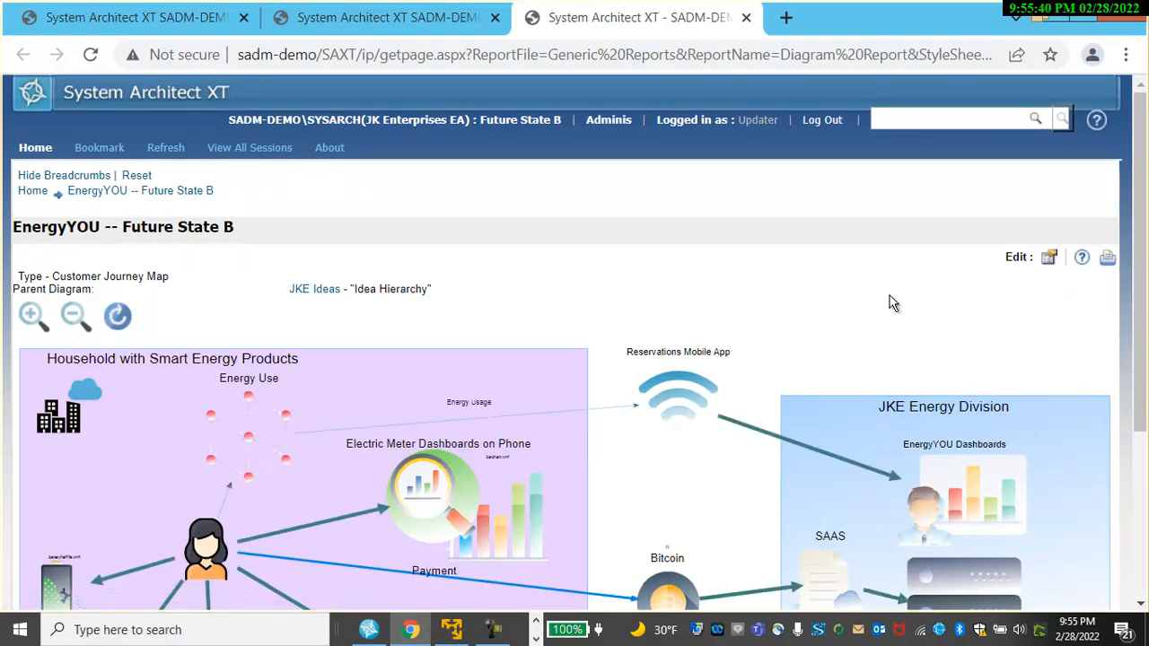
pyautogui.click(369, 27)
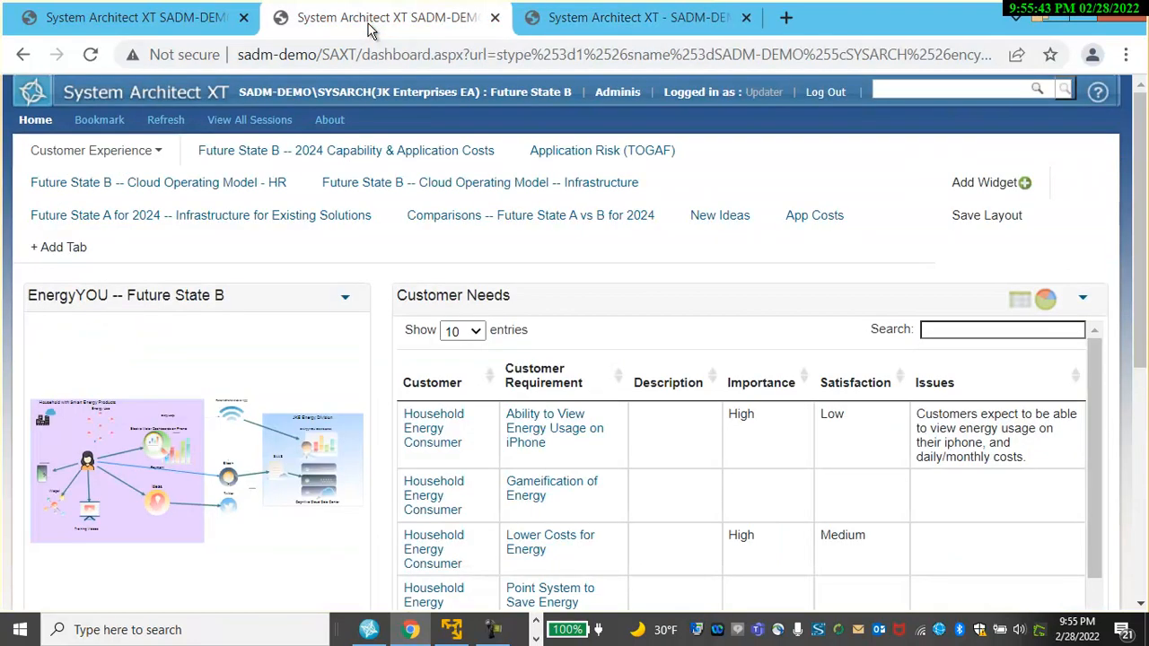
# View the Future State B -- 2024 Capability & Application Costs dashboard tab.
pyautogui.click(359, 152)
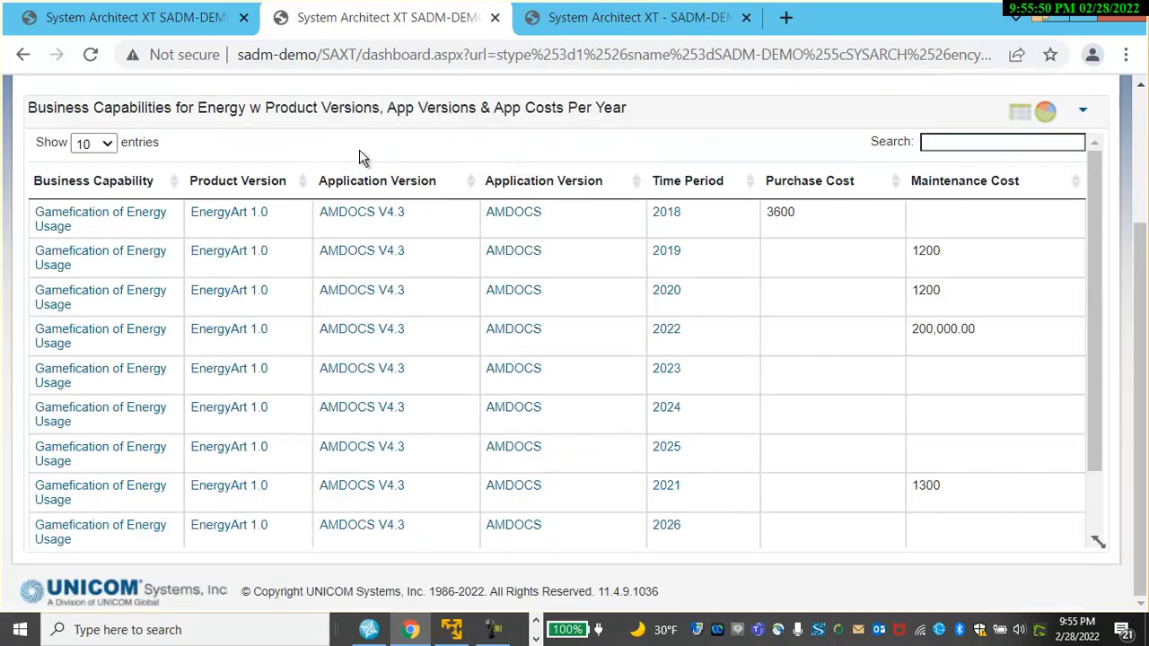
pyautogui.scroll(3, 360, 153)
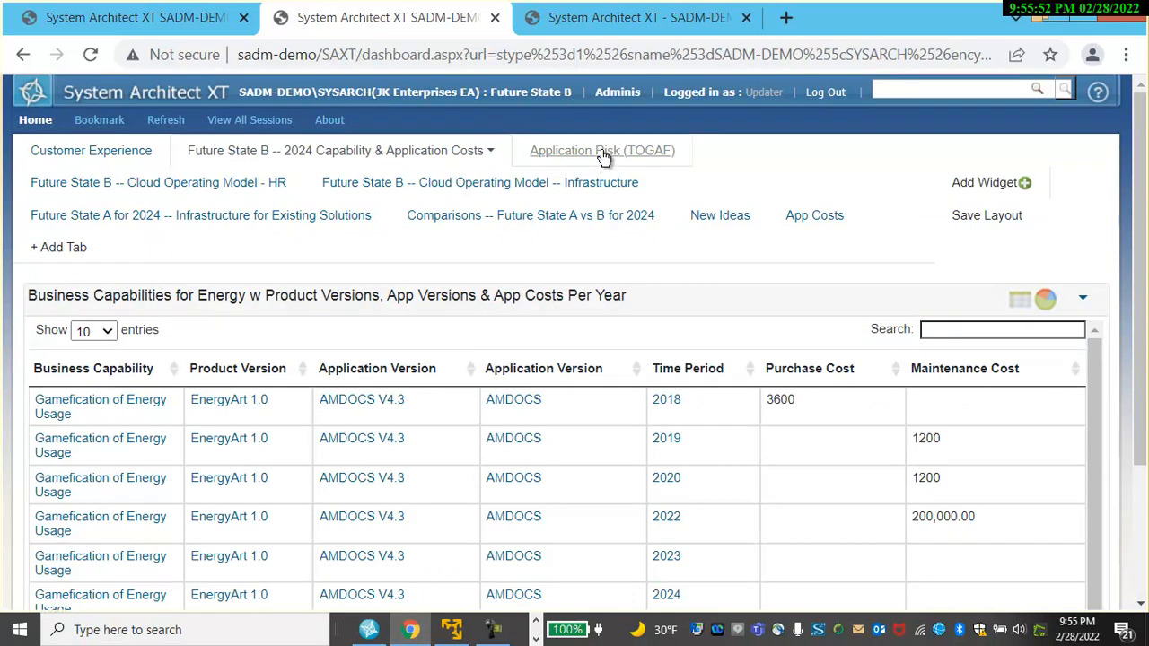
# View the Application Risk (TOGAF) dashboard tab and its risk widgets.
pyautogui.click(603, 152)
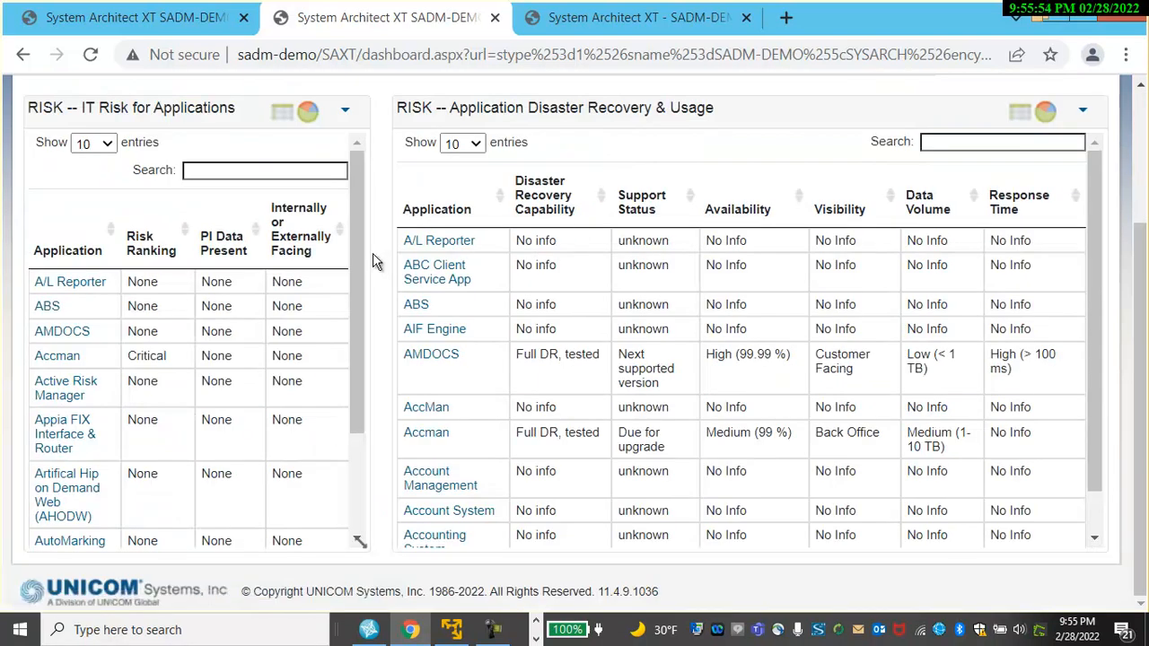
pyautogui.scroll(1, 367, 242)
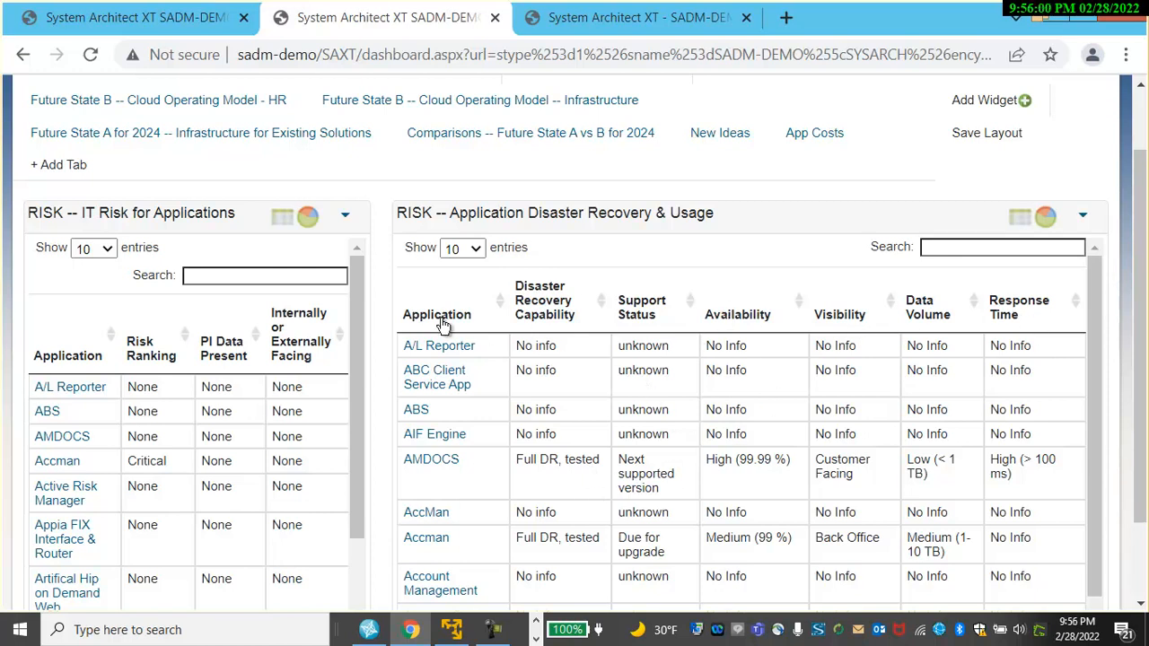
pyautogui.scroll(1, 366, 184)
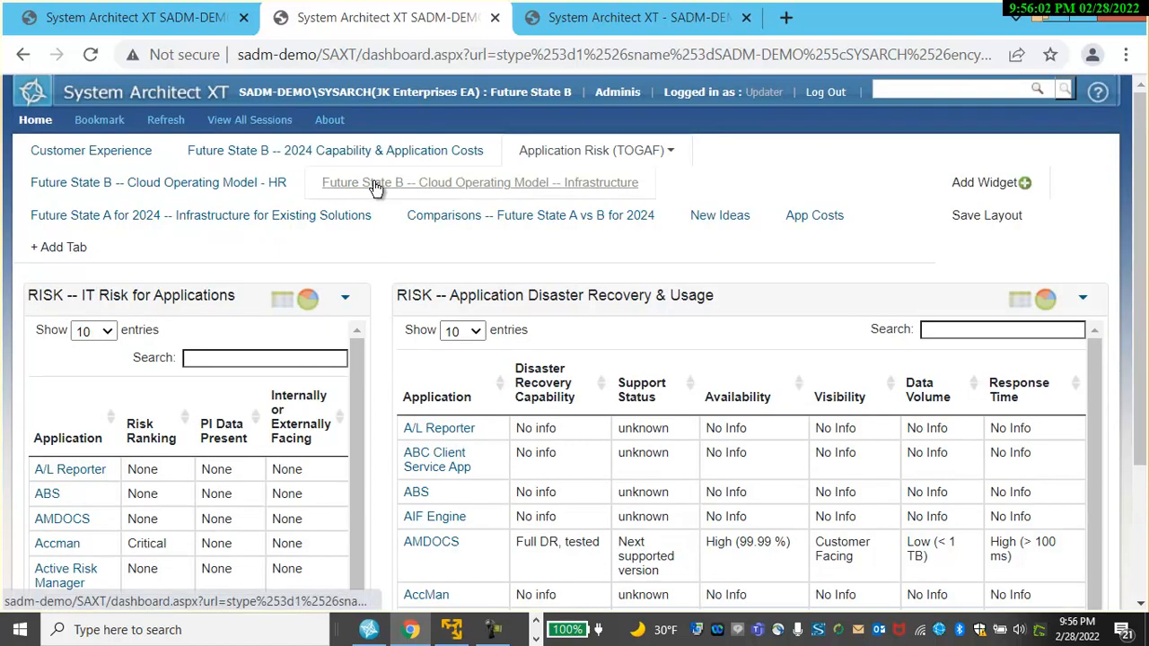
# Browse the Future State B Cloud Operating Model HR and Infrastructure dashboard tabs.
pyautogui.click(166, 186)
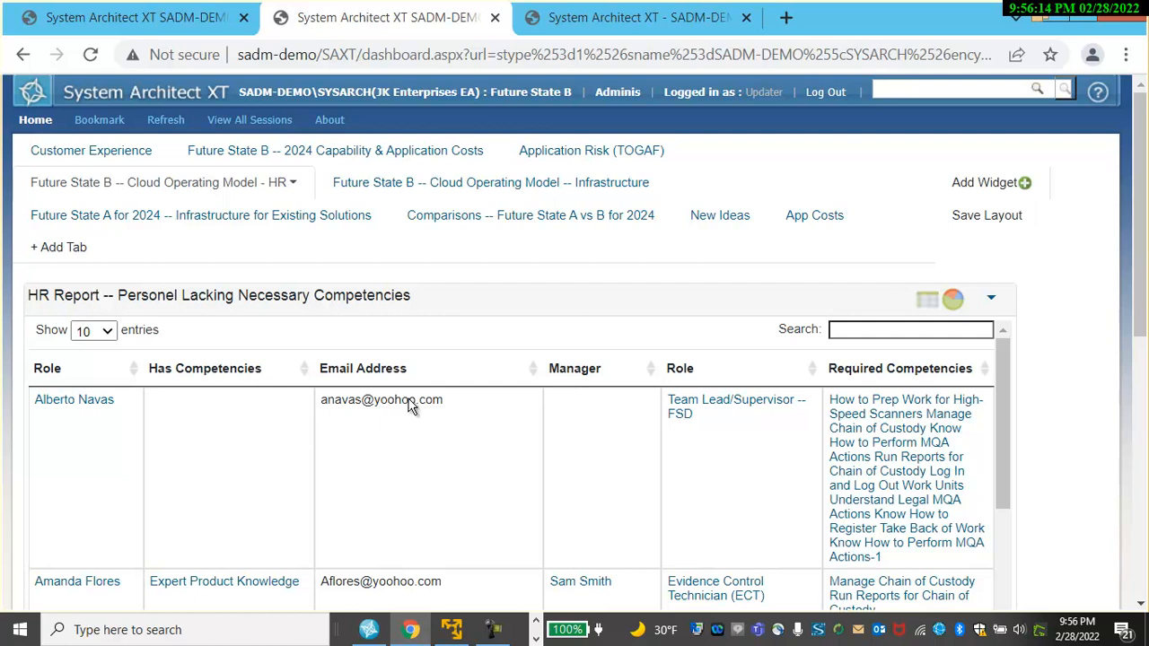
pyautogui.click(414, 186)
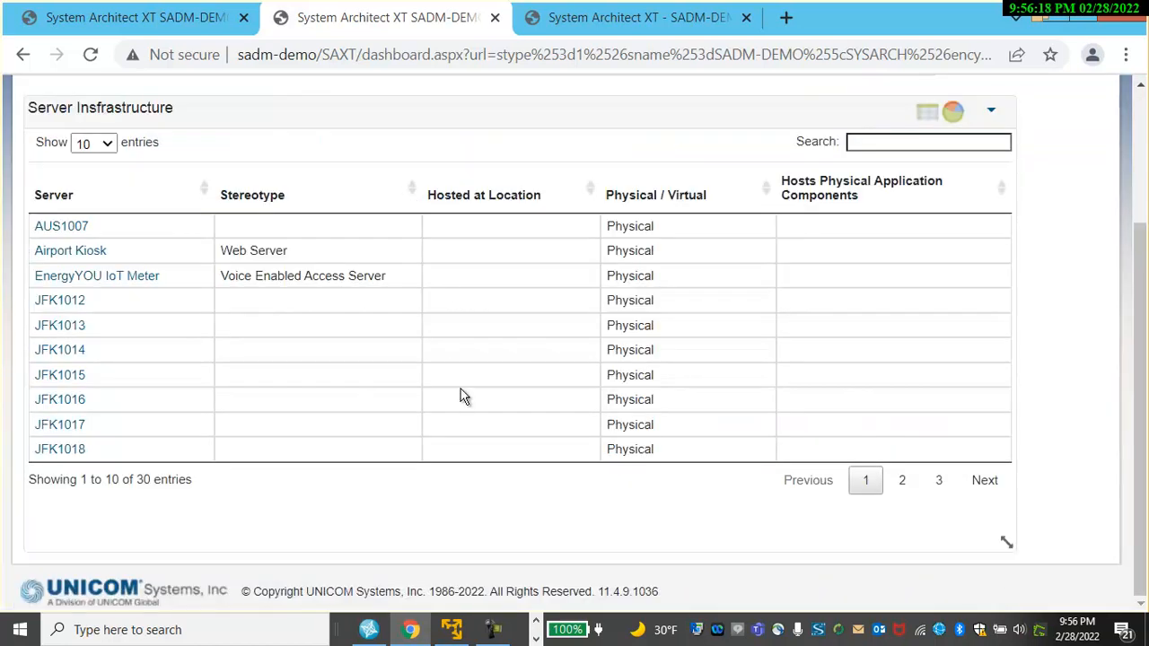
pyautogui.scroll(3, 460, 398)
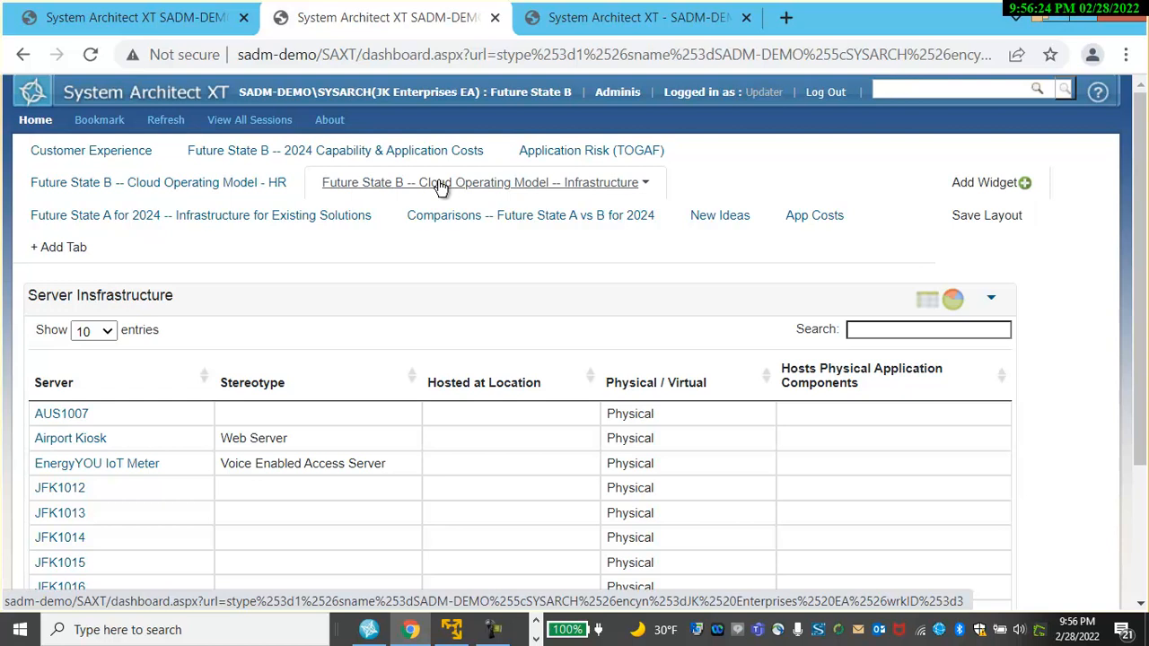
# Browse the Future State A for 2024 infrastructure, Comparisons, and New Ideas dashboard tabs.
pyautogui.click(174, 222)
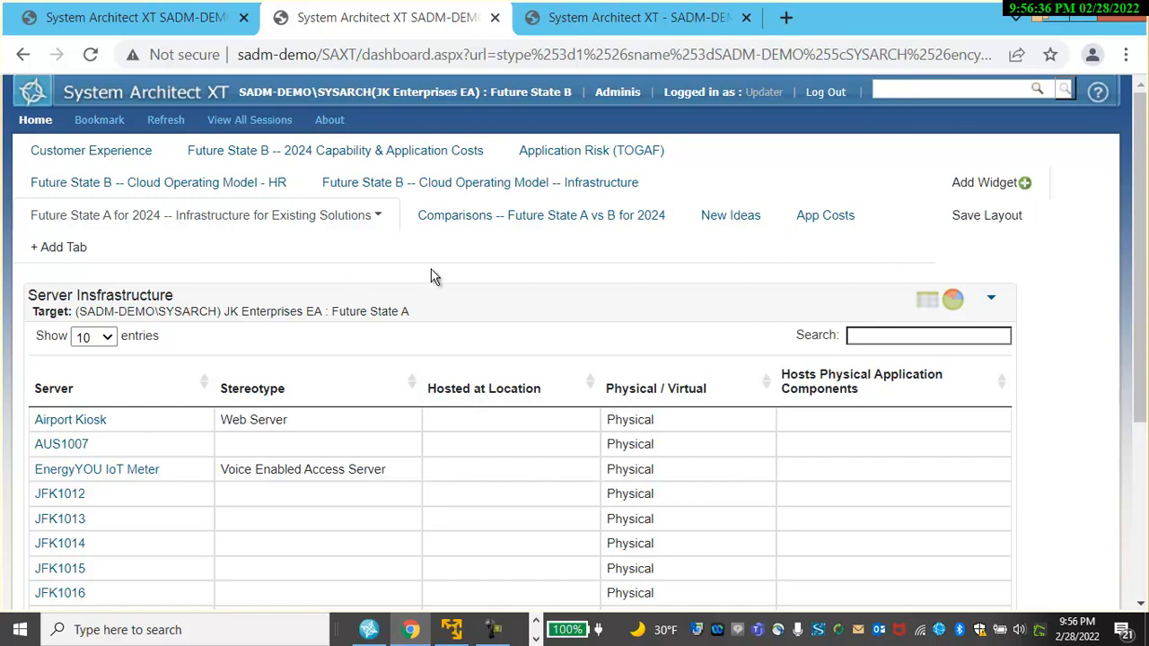
pyautogui.click(530, 222)
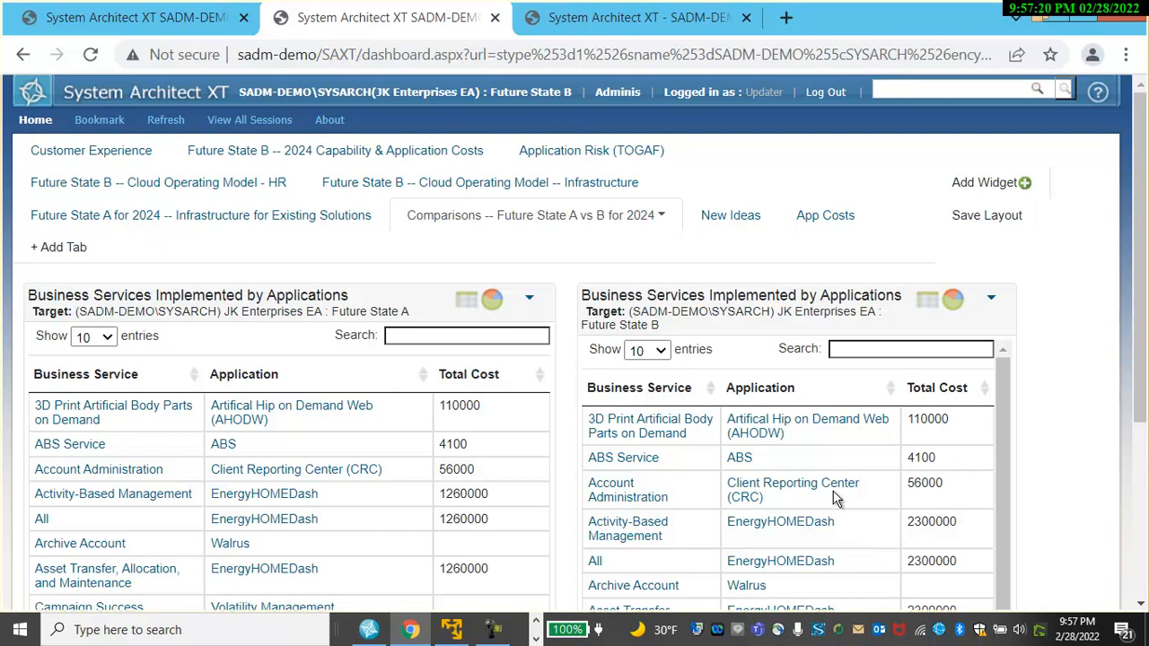
pyautogui.click(743, 220)
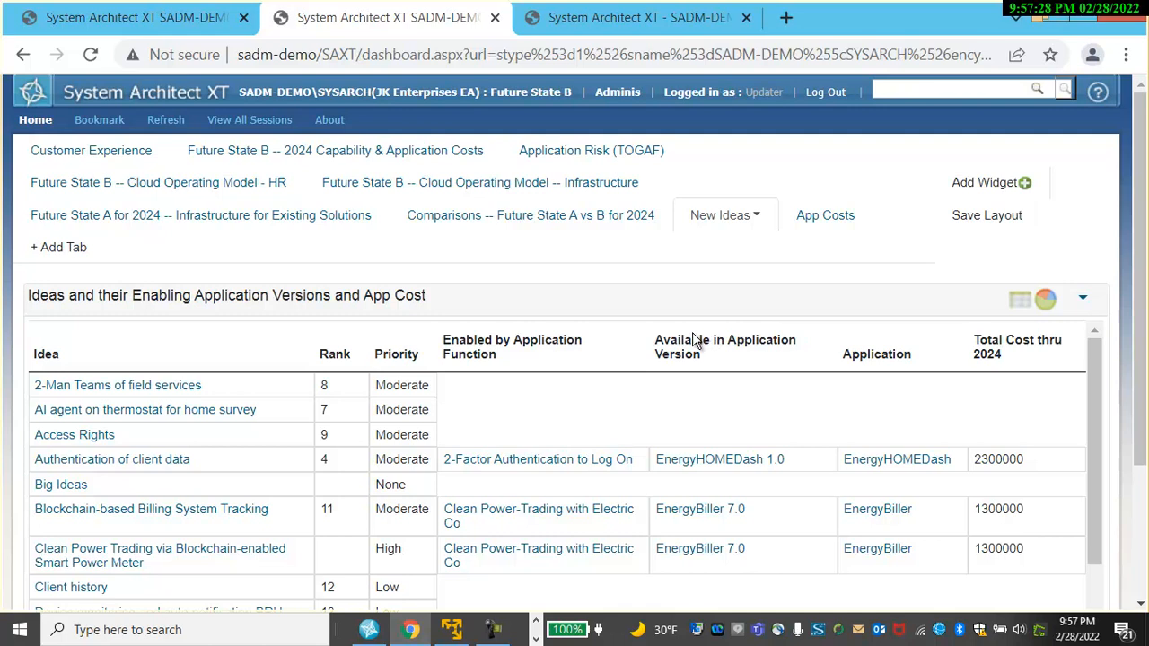
# On the App Costs tab, enlarge the Versions of Apps widget and save the dashboard layout.
pyautogui.click(812, 217)
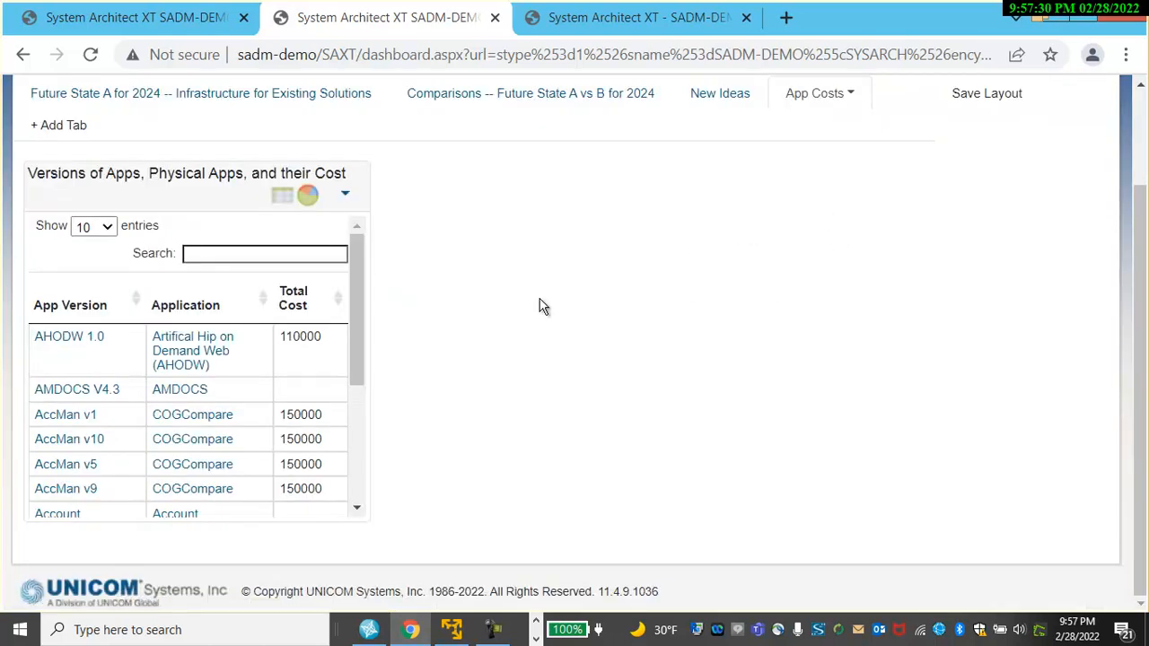
pyautogui.moveTo(362, 515); pyautogui.dragTo(639, 544)
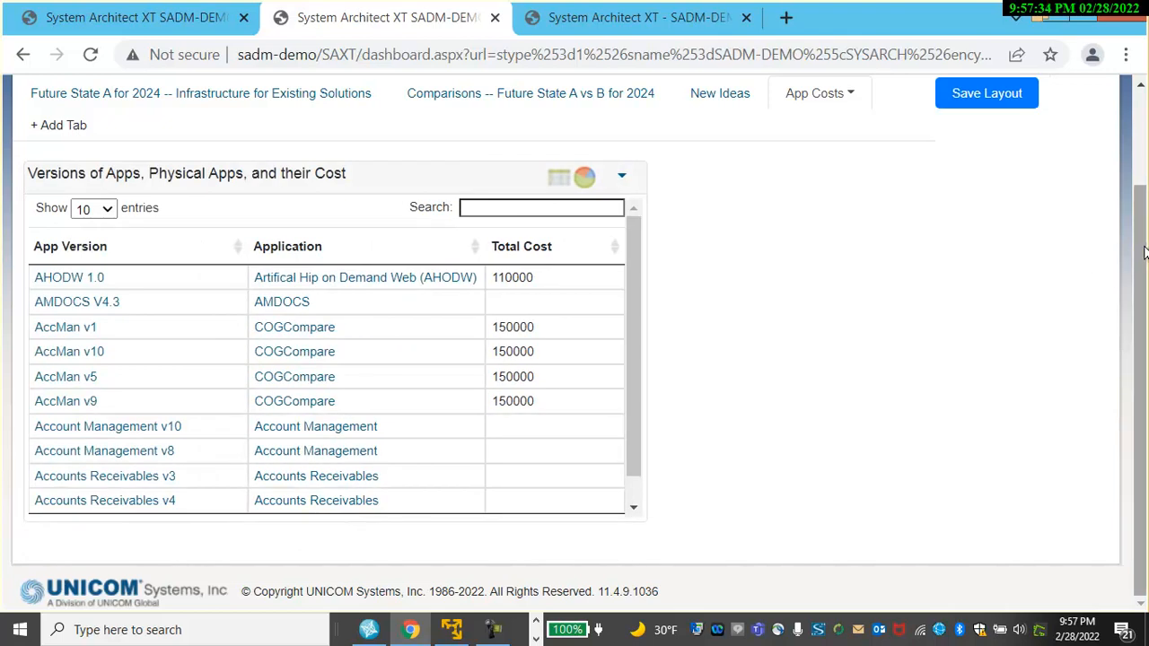
pyautogui.scroll(2, 1145, 251)
pyautogui.click(988, 187)
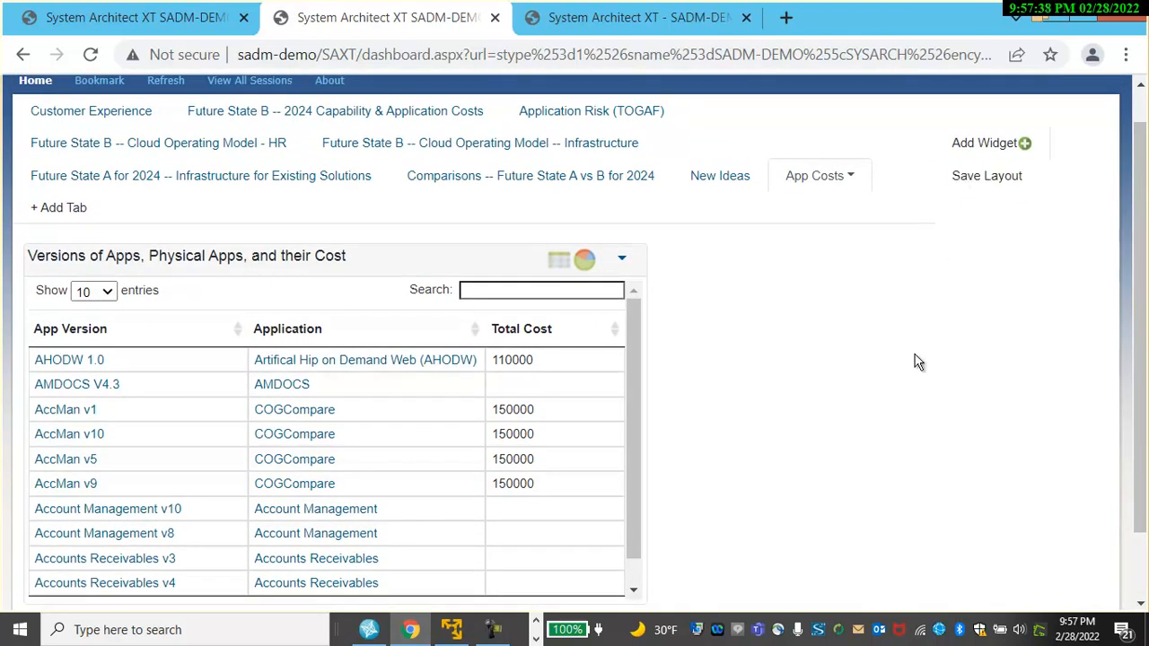
# Return to the home page and open Create My Own Question/Query.
pyautogui.scroll(1, 920, 361)
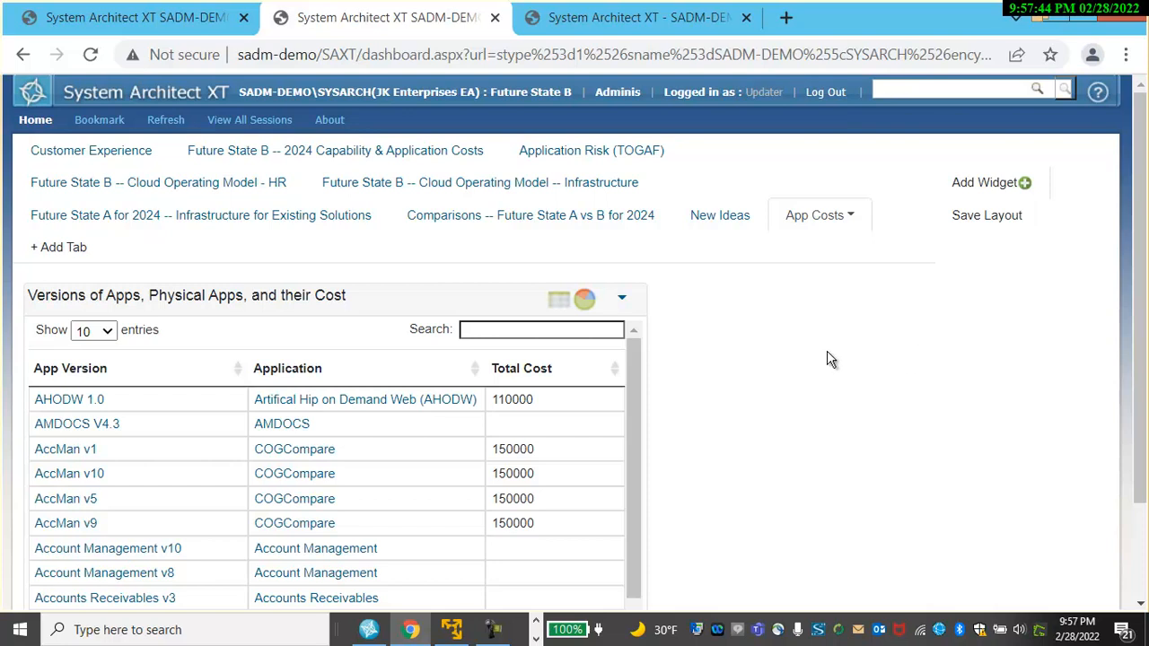
pyautogui.click(36, 124)
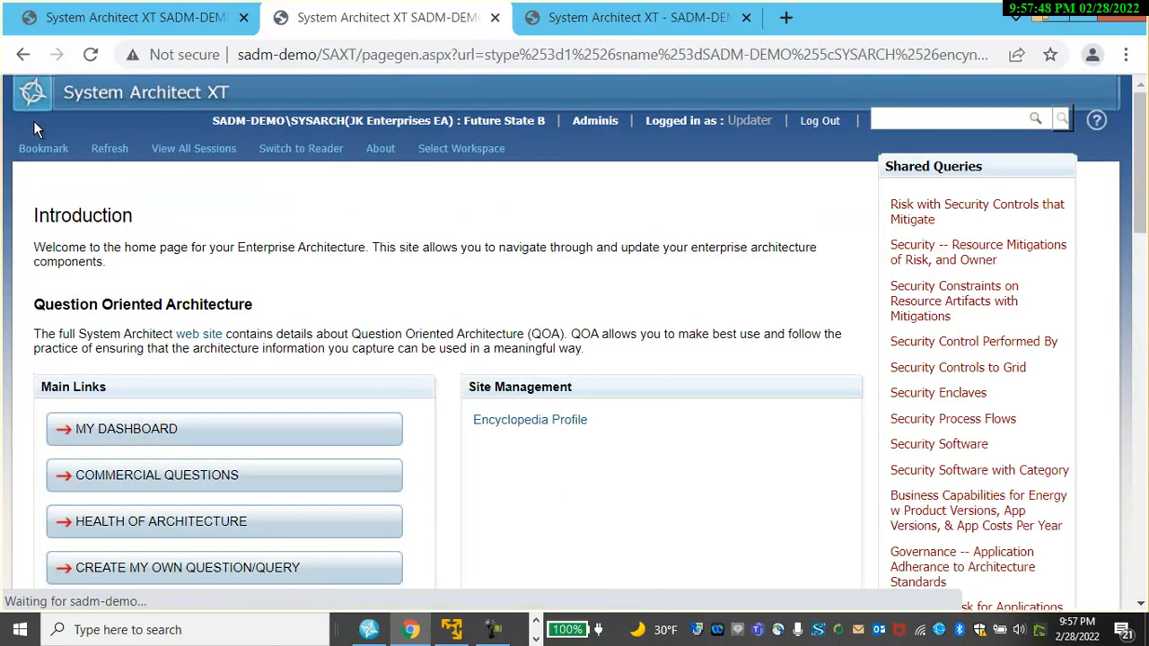
pyautogui.scroll(-1, 183, 492)
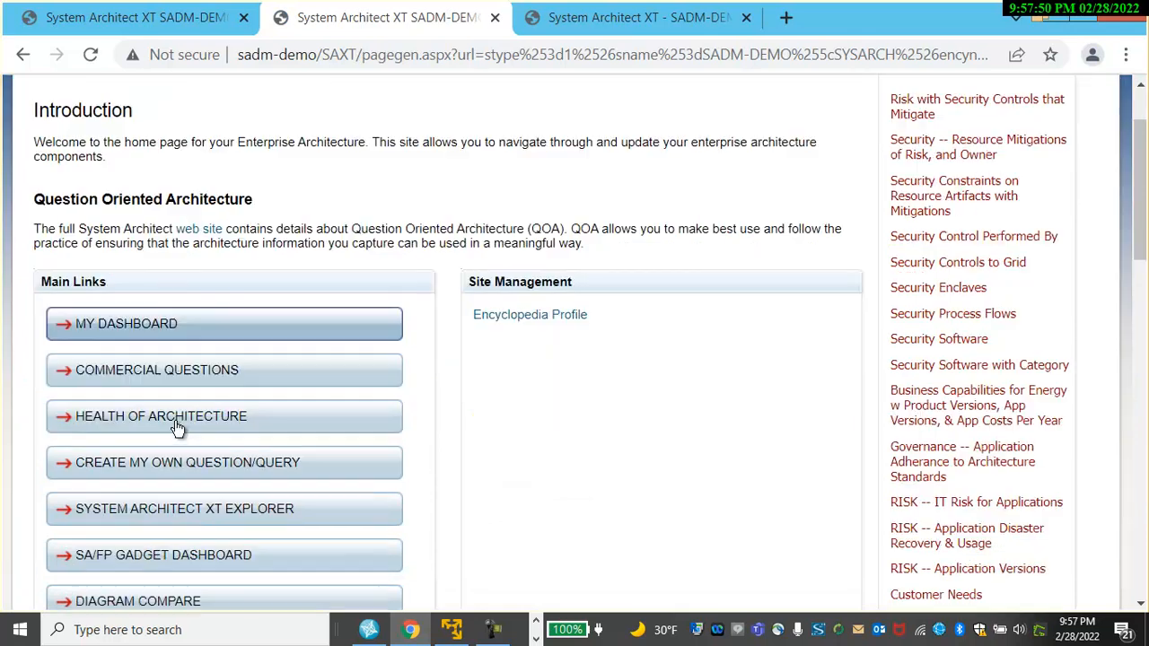
pyautogui.click(219, 465)
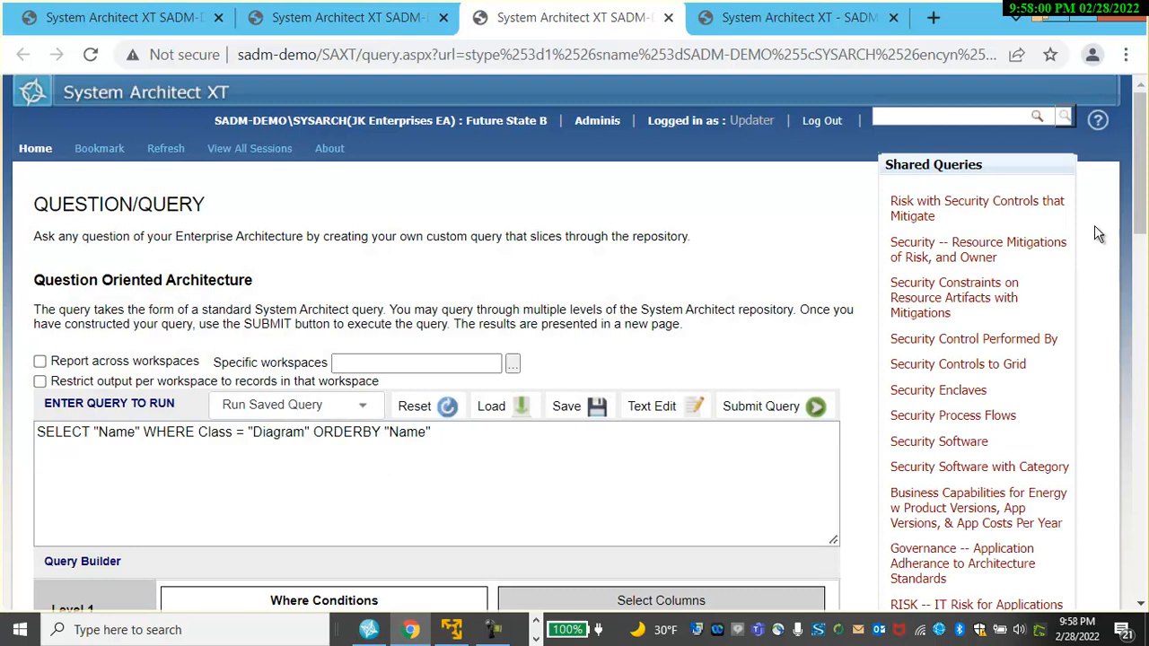
# In the Query Builder's Level 1 where conditions, select Business Capability as the definition type.
pyautogui.moveTo(1143, 165); pyautogui.dragTo(1144, 269)
pyautogui.click(290, 255)
pyautogui.click(262, 303)
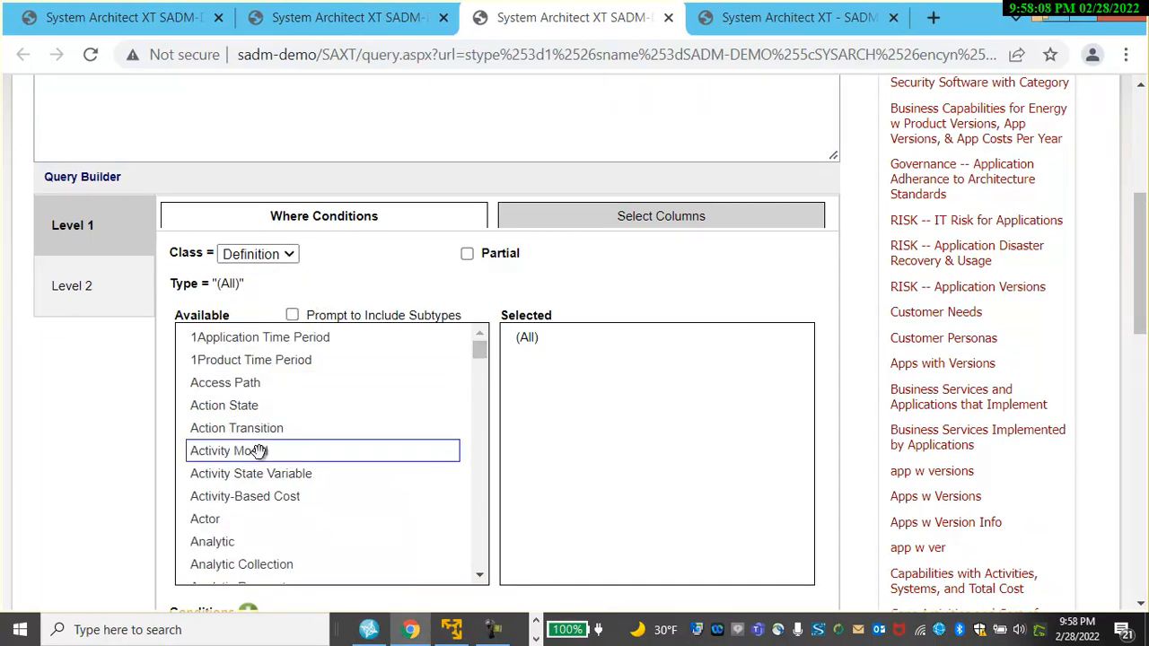
pyautogui.scroll(-5, 260, 449)
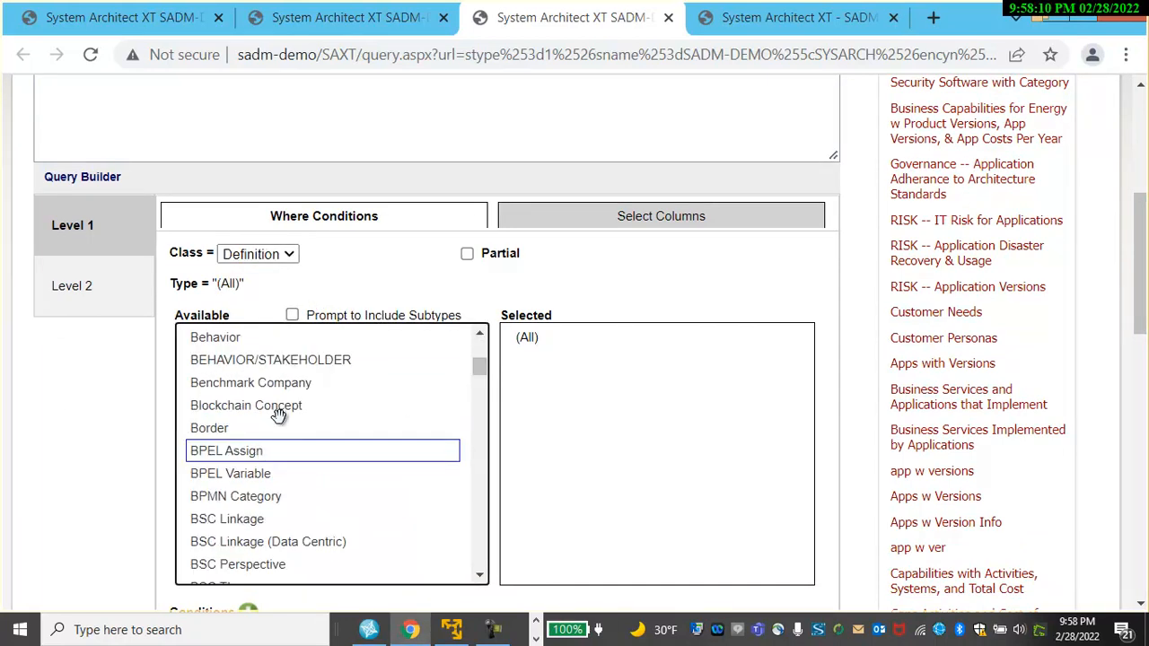
pyautogui.scroll(-2, 260, 454)
pyautogui.scroll(-2, 276, 468)
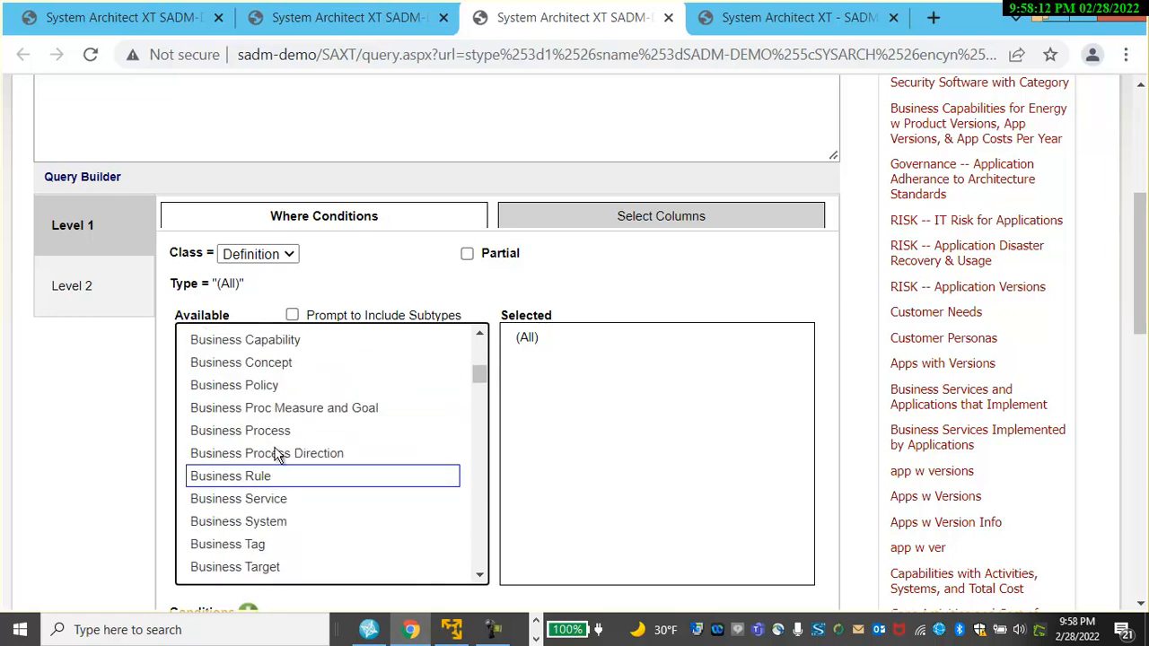
pyautogui.moveTo(282, 341); pyautogui.dragTo(610, 357)
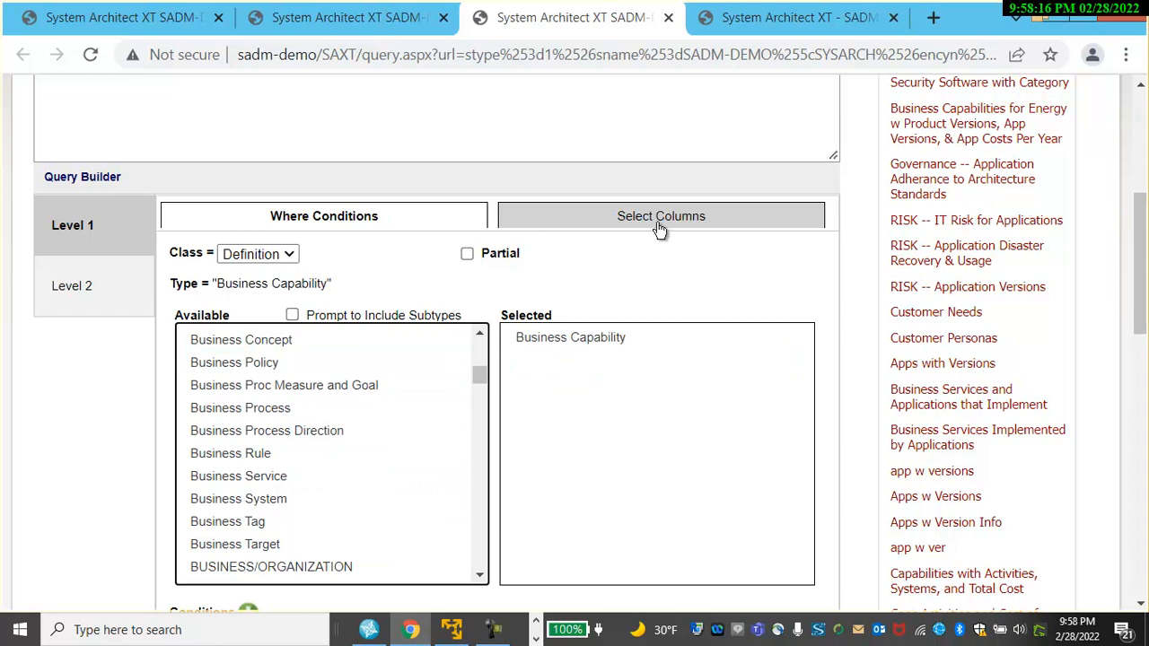
# In Level 1 columns, set the Name column's label to Capability.
pyautogui.click(662, 217)
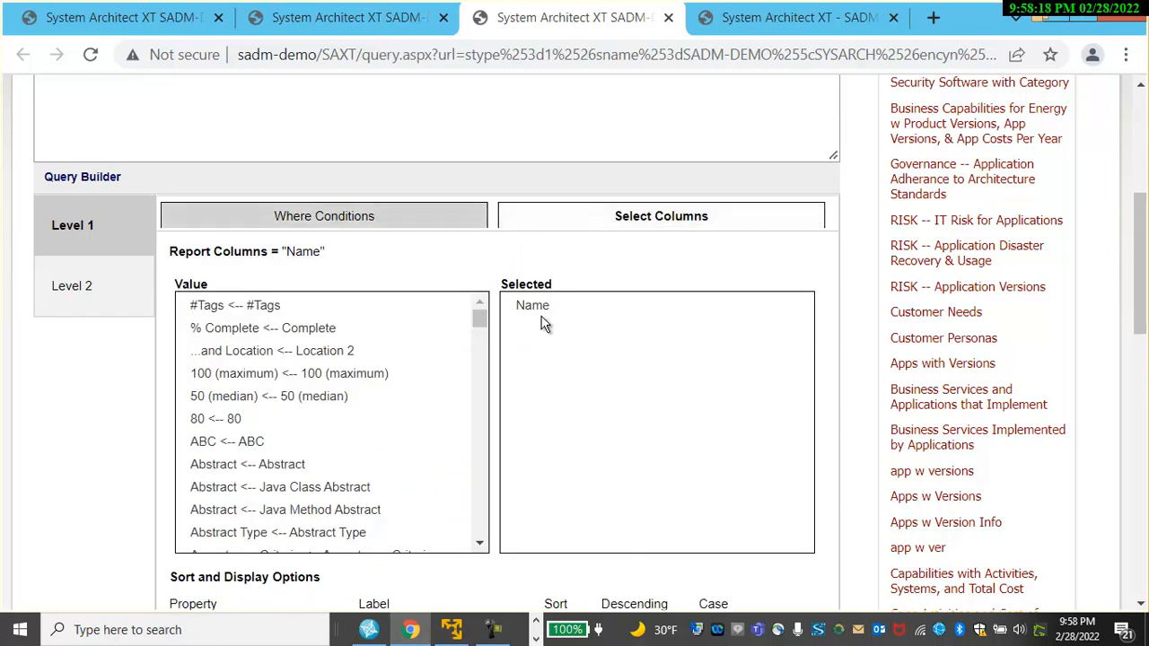
pyautogui.scroll(-2, 1142, 250)
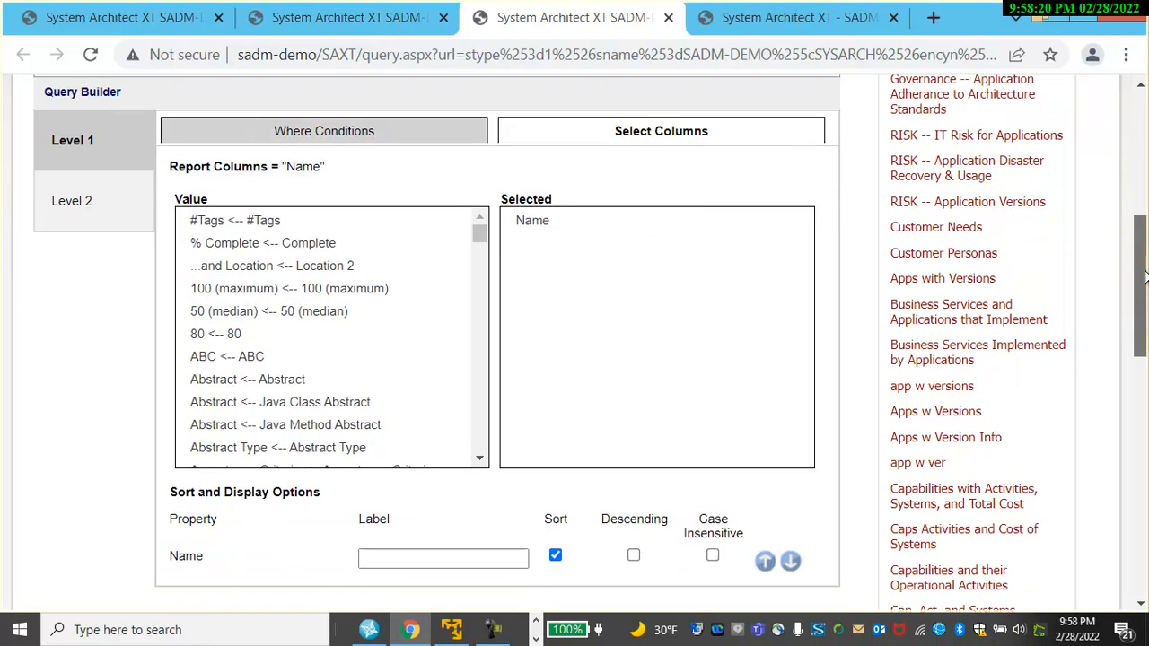
pyautogui.click(419, 446)
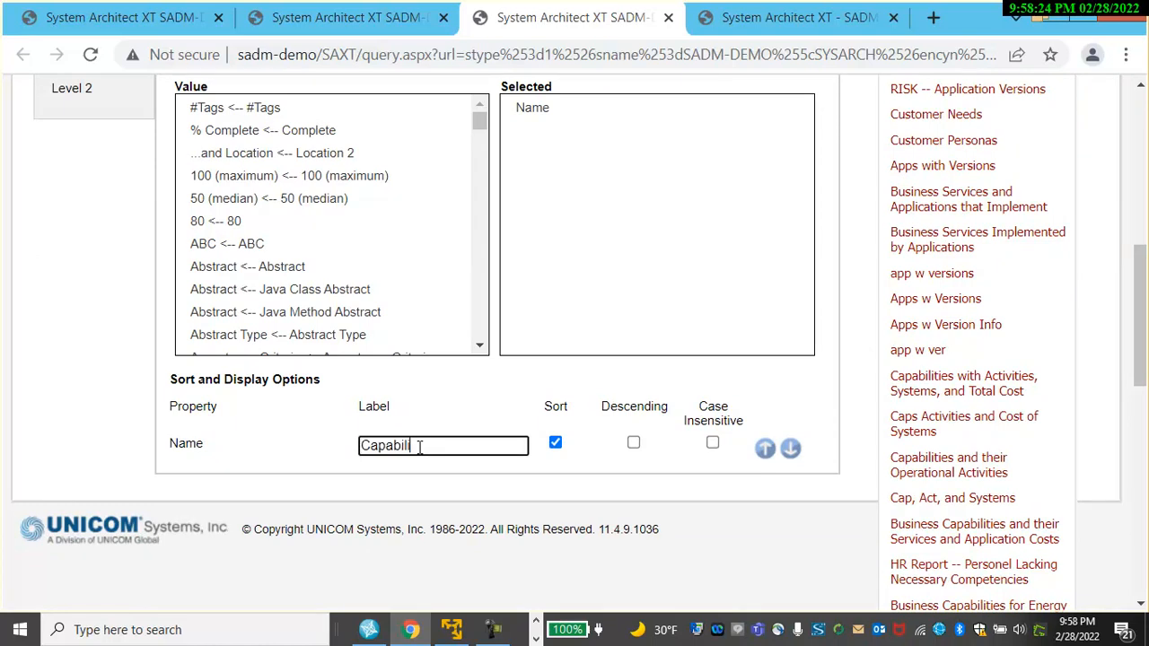
pyautogui.scroll(1, 443, 360)
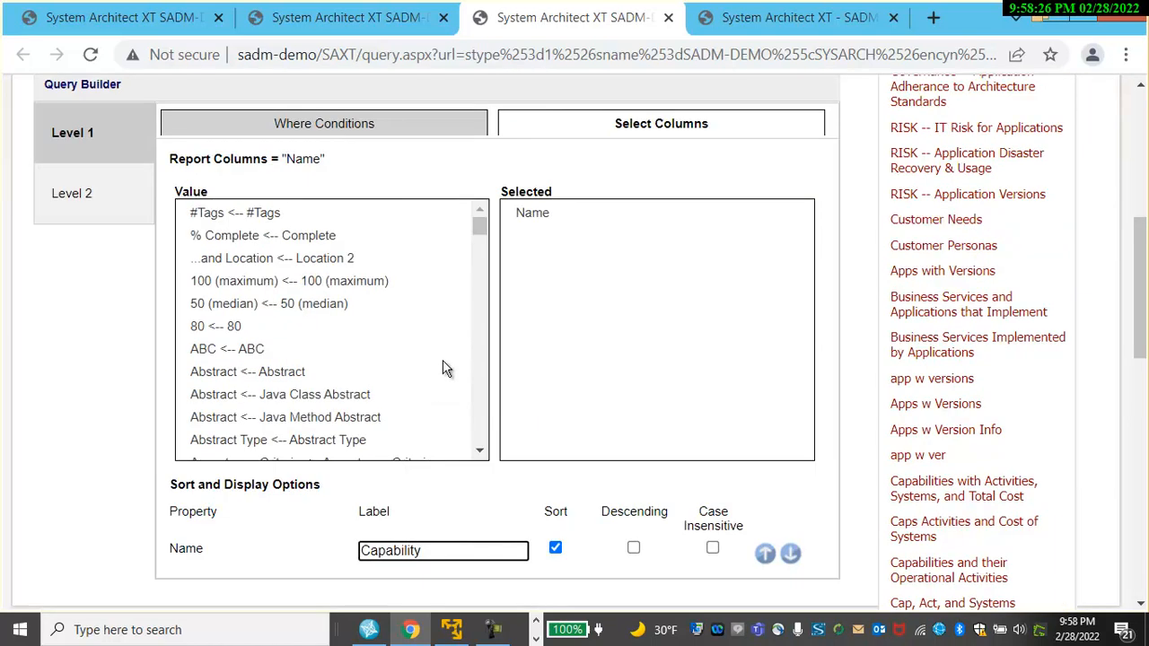
# On Level 2, set the reference to is implemented by Definitions and select Business Service as the type.
pyautogui.click(106, 194)
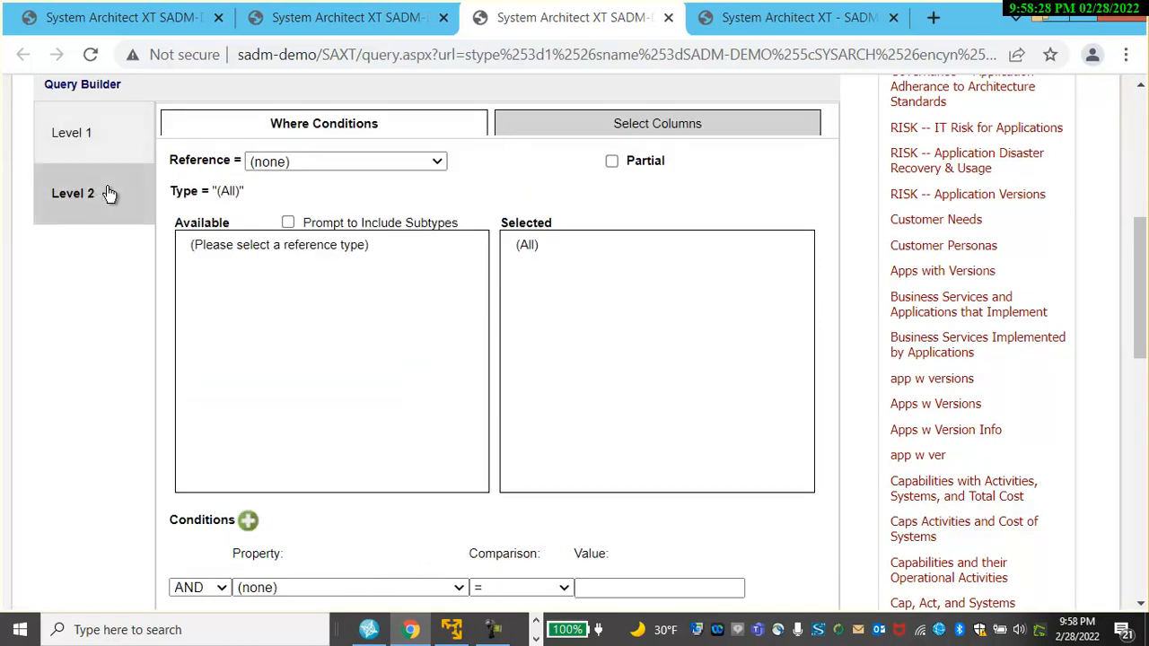
pyautogui.click(437, 162)
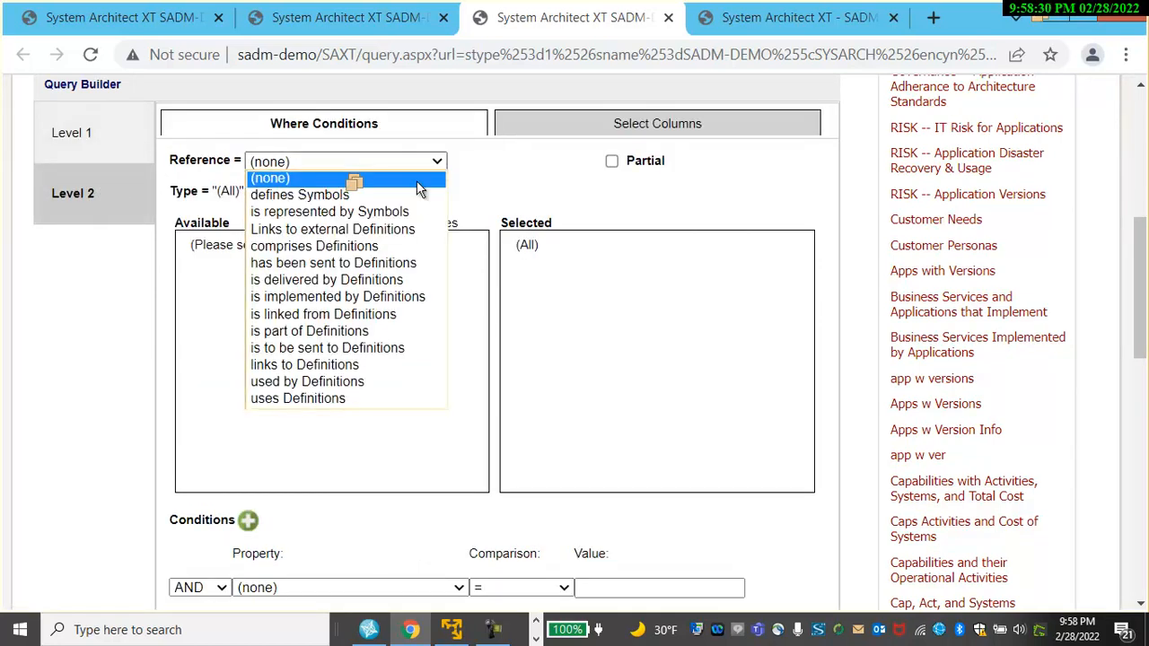
pyautogui.click(358, 279)
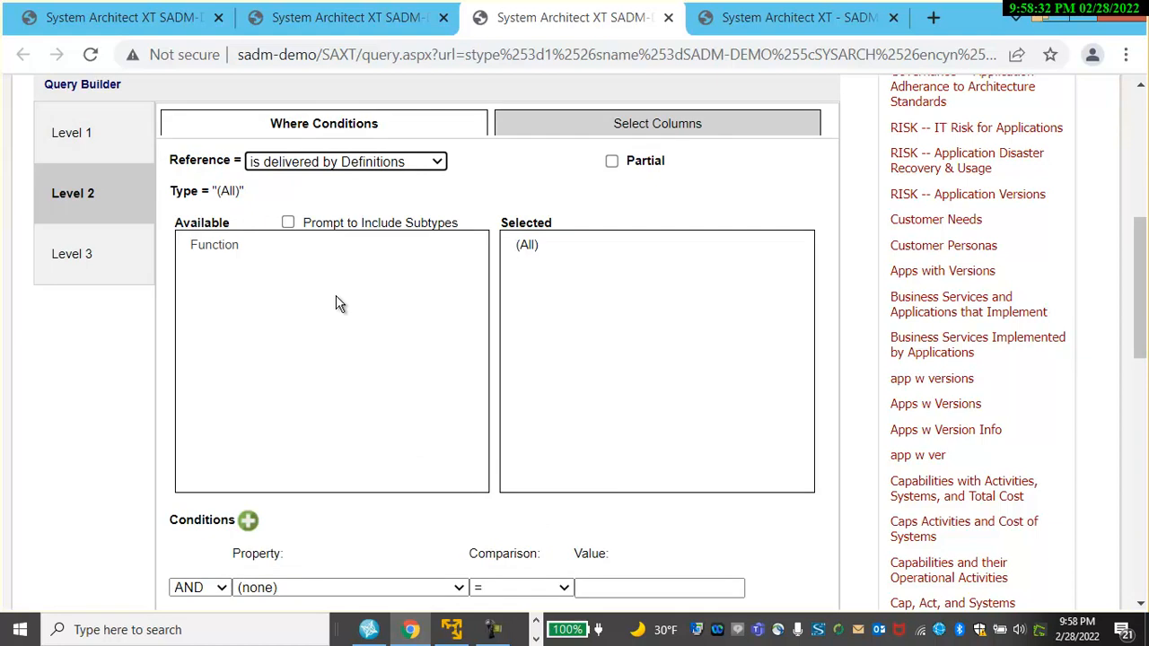
pyautogui.click(437, 163)
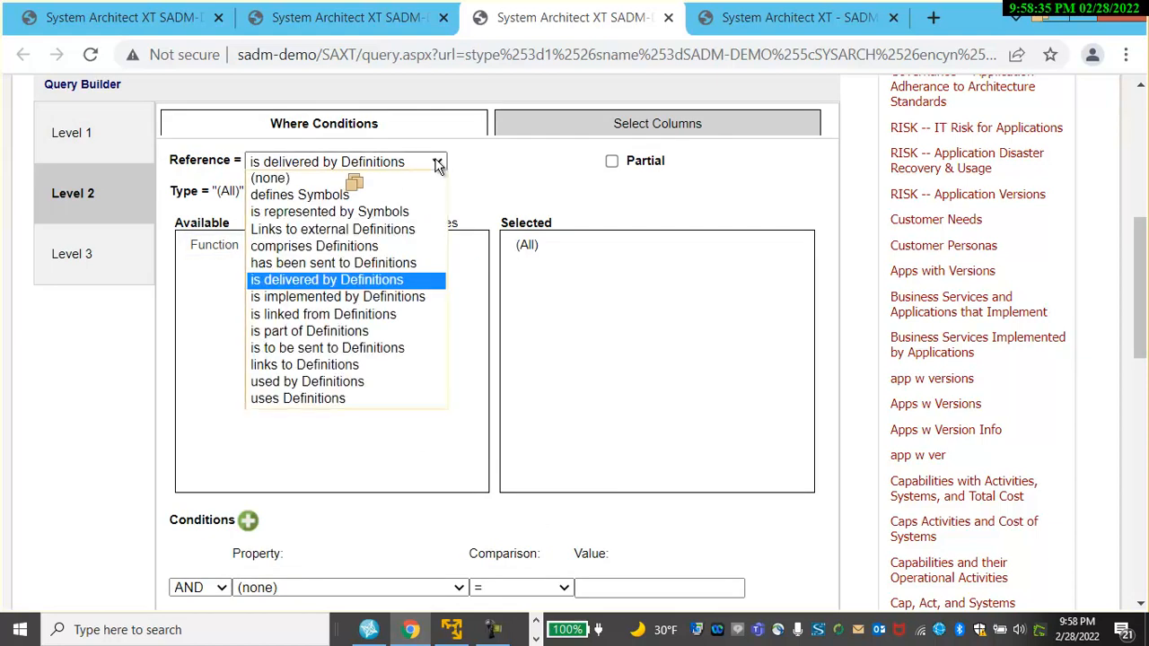
pyautogui.click(369, 295)
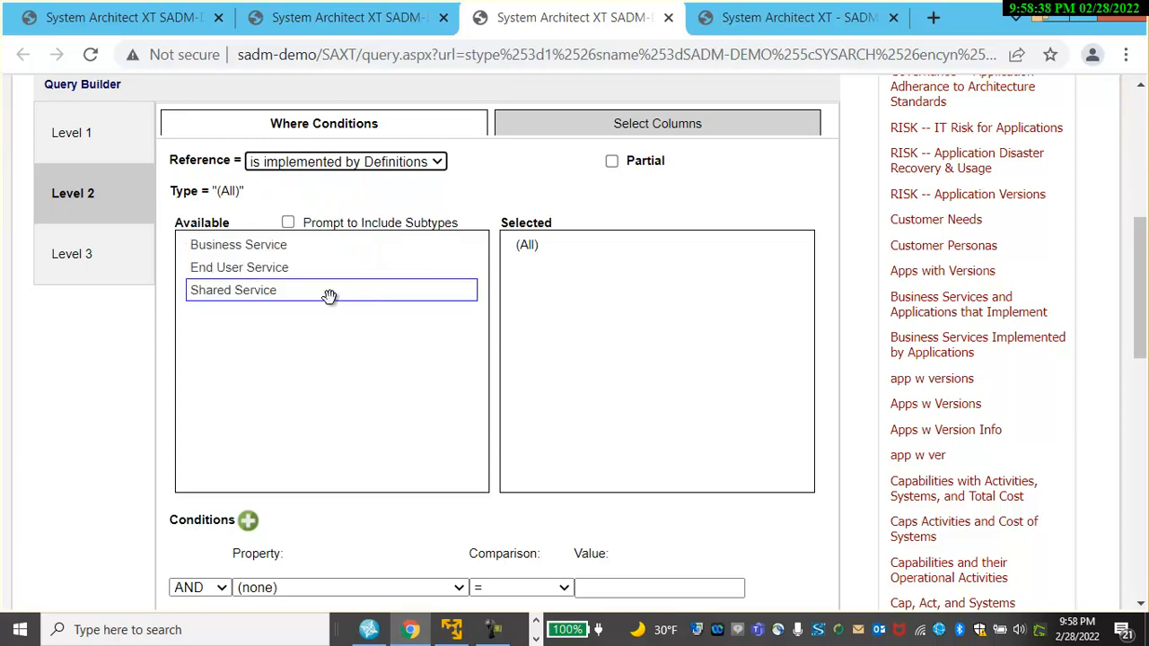
pyautogui.moveTo(252, 244); pyautogui.dragTo(592, 269)
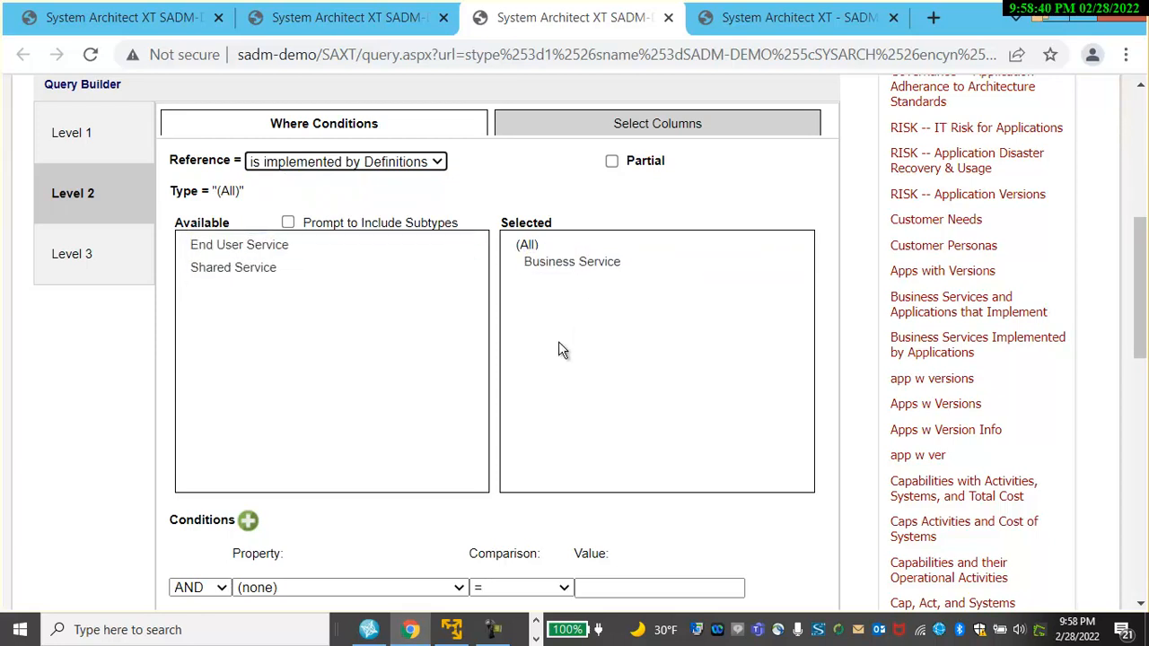
# On Level 2, add the Name column to the report and label it Business Service.
pyautogui.click(642, 126)
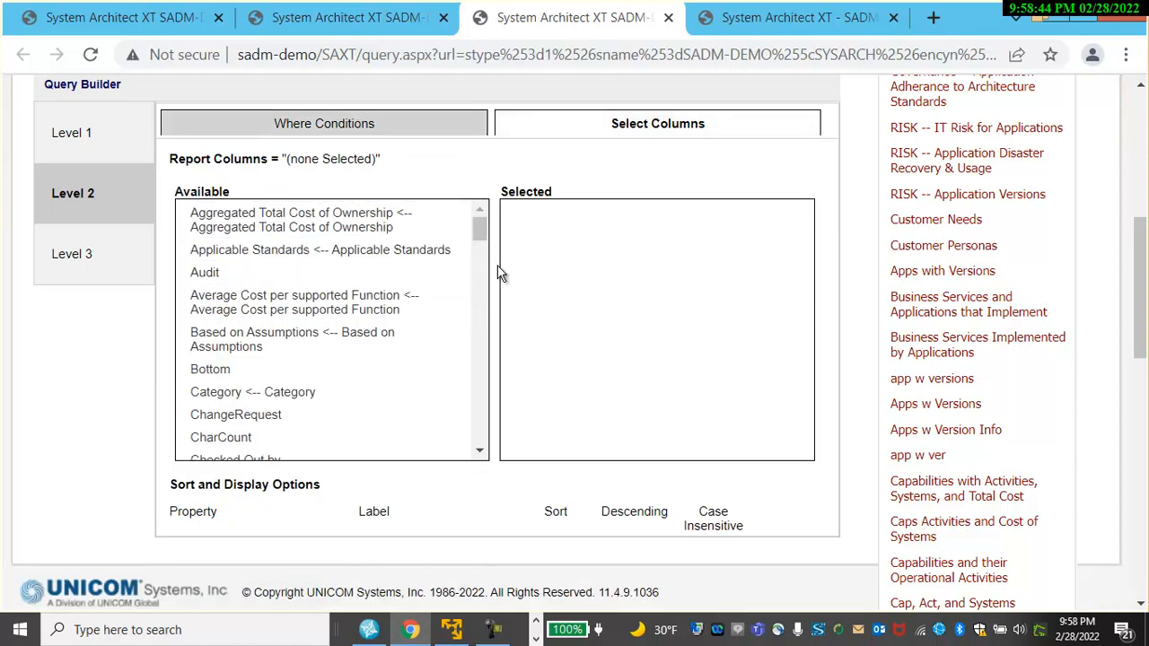
pyautogui.moveTo(483, 226); pyautogui.dragTo(480, 363)
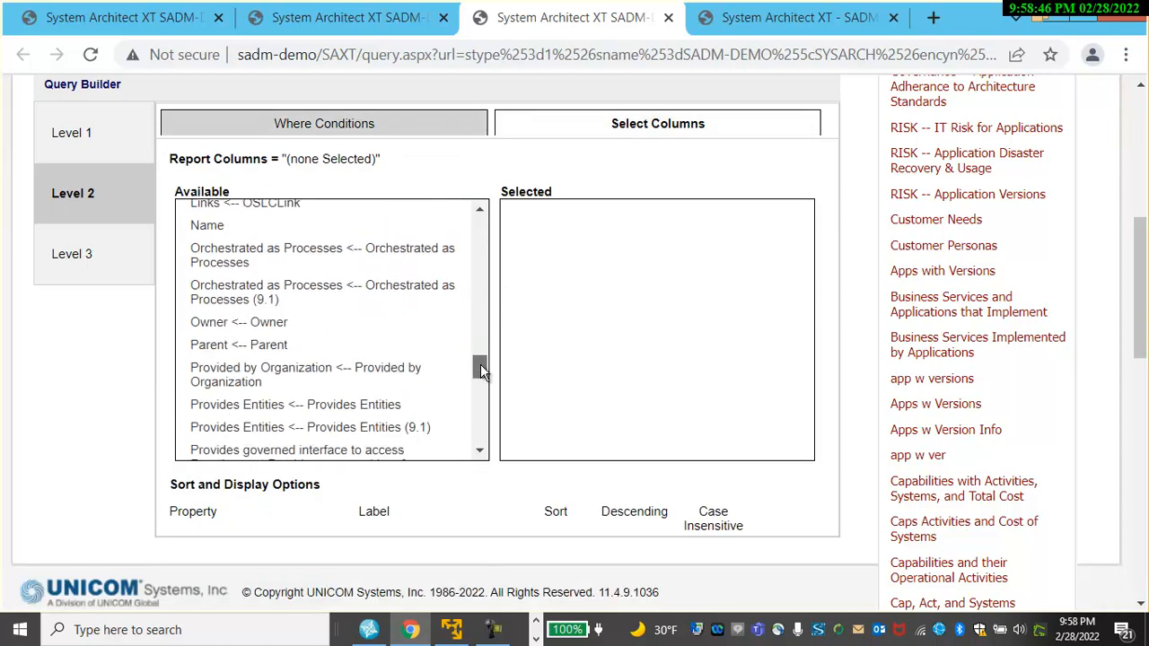
pyautogui.moveTo(234, 225); pyautogui.dragTo(608, 247)
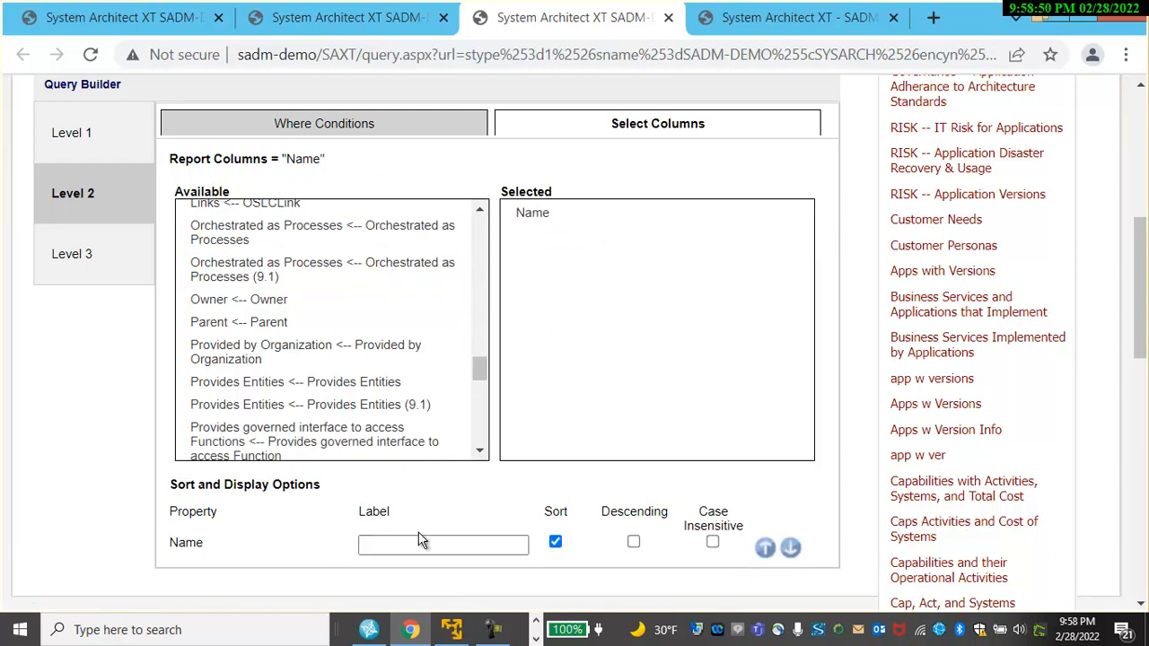
pyautogui.click(410, 543)
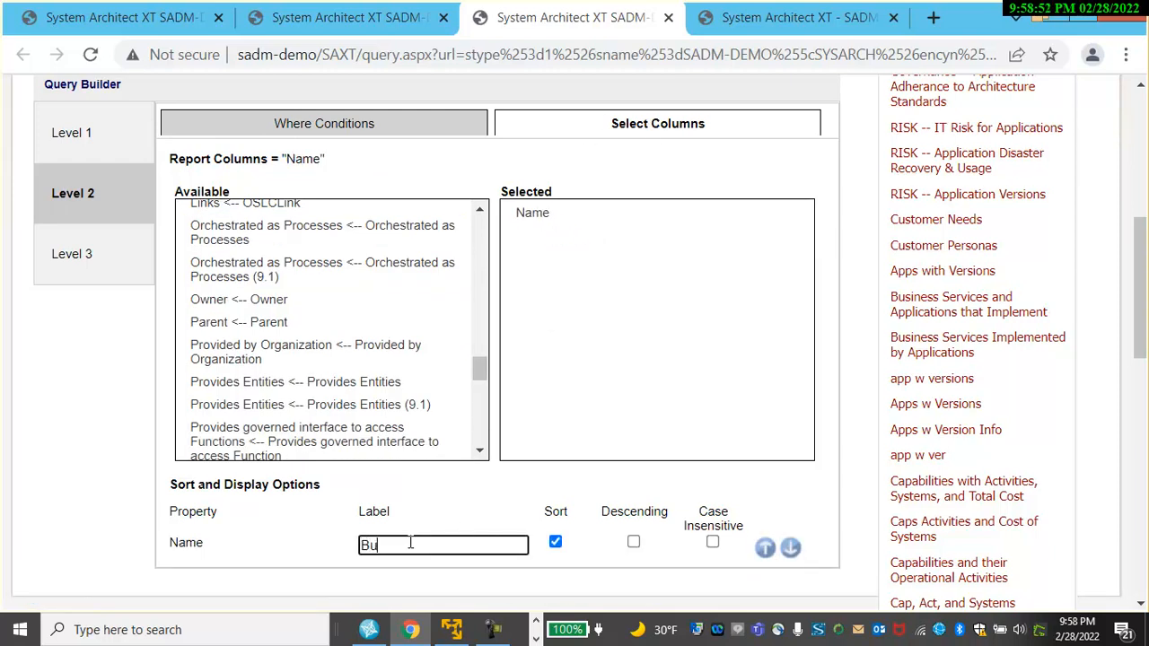
# On Level 3, set the reference to is implemented by Definitions and select Application Component as the type.
pyautogui.click(87, 258)
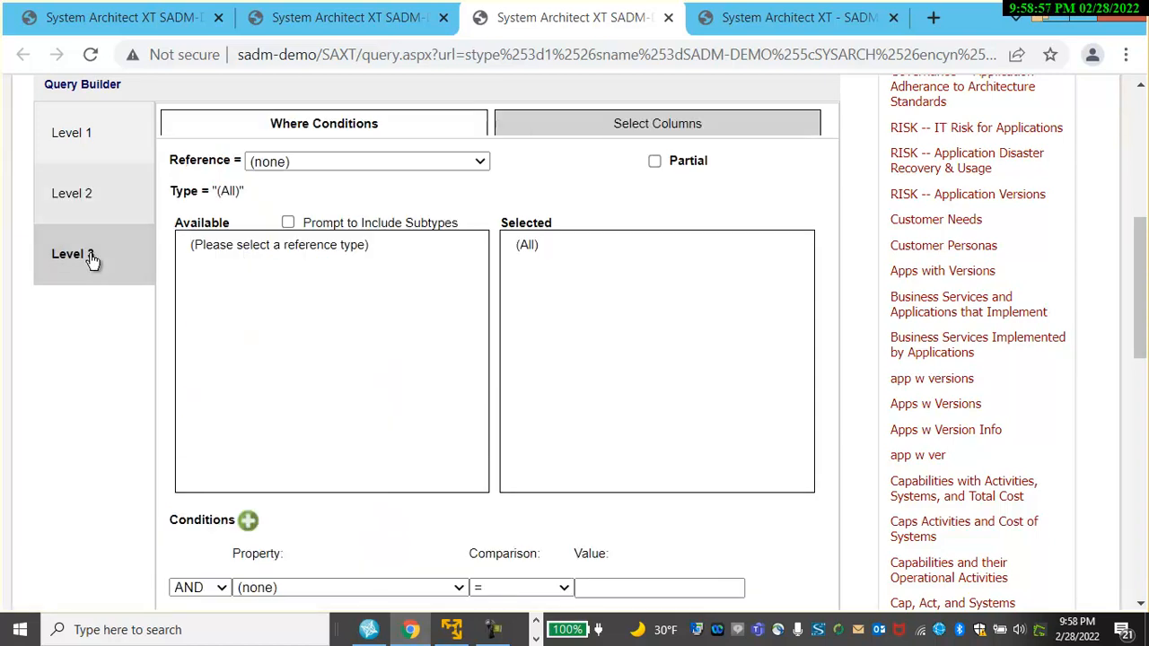
pyautogui.click(480, 162)
pyautogui.scroll(-1, 476, 229)
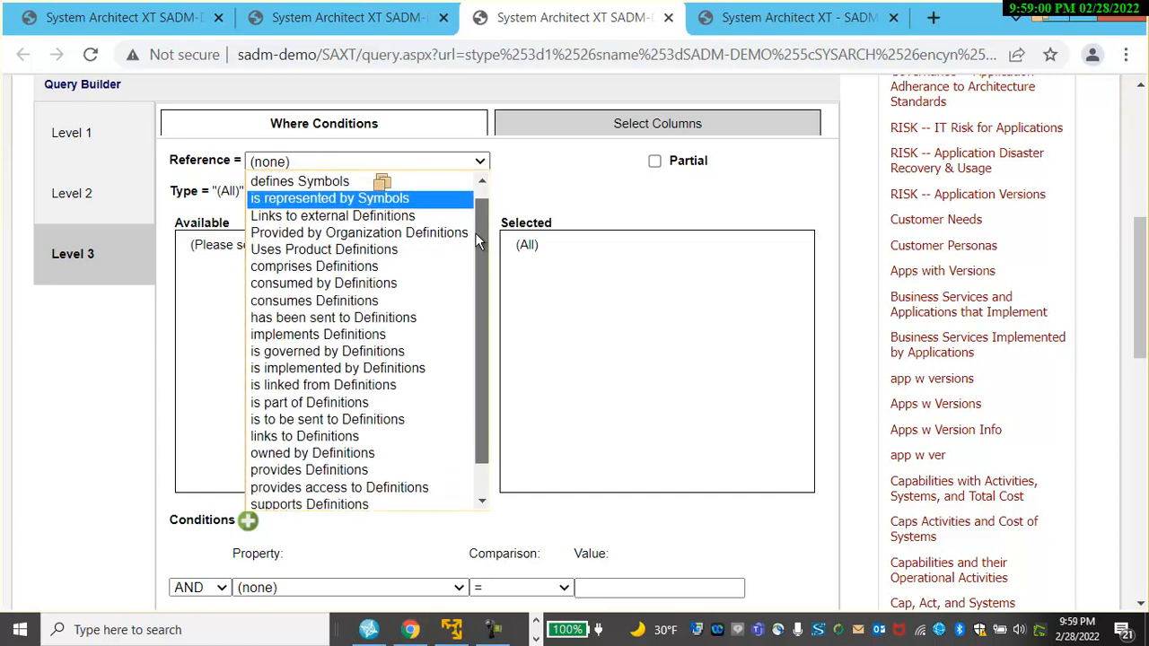
pyautogui.click(353, 364)
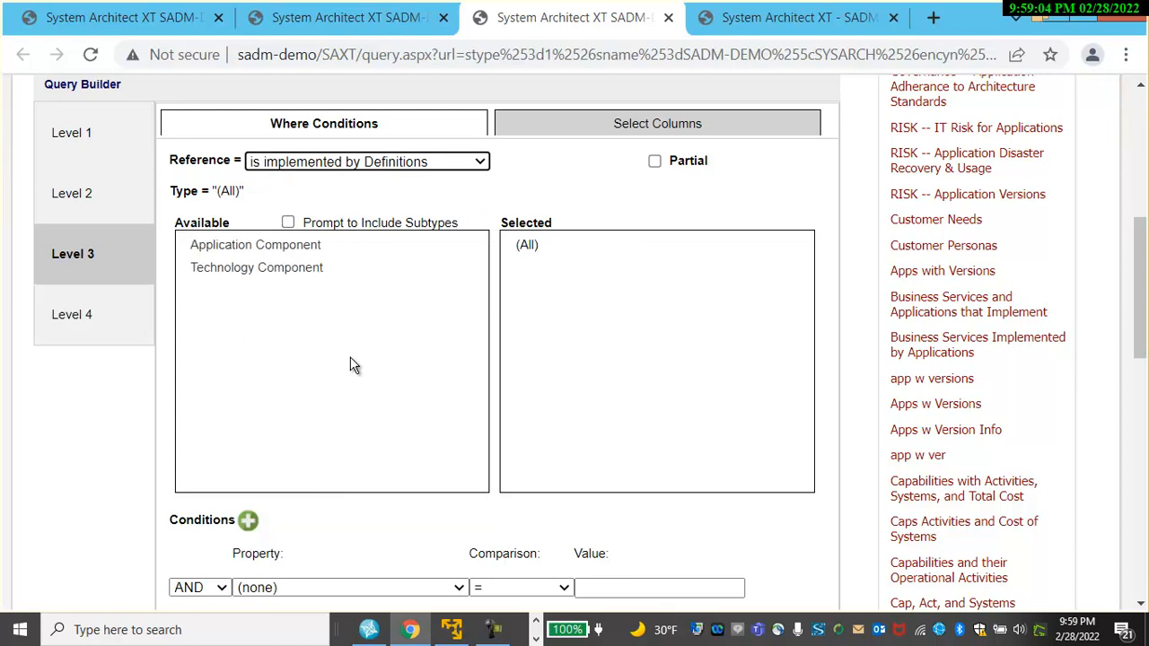
pyautogui.moveTo(307, 241); pyautogui.dragTo(585, 264)
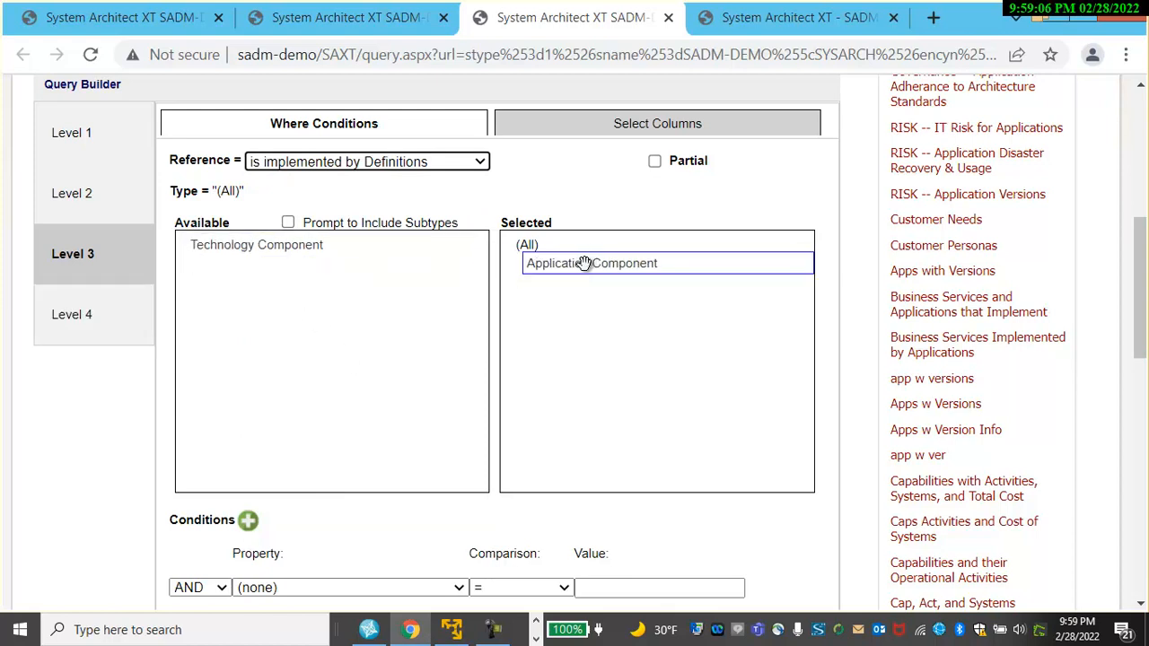
# In Level 3 columns, add Name and Total Cost, labelling the Name column Application.
pyautogui.click(647, 125)
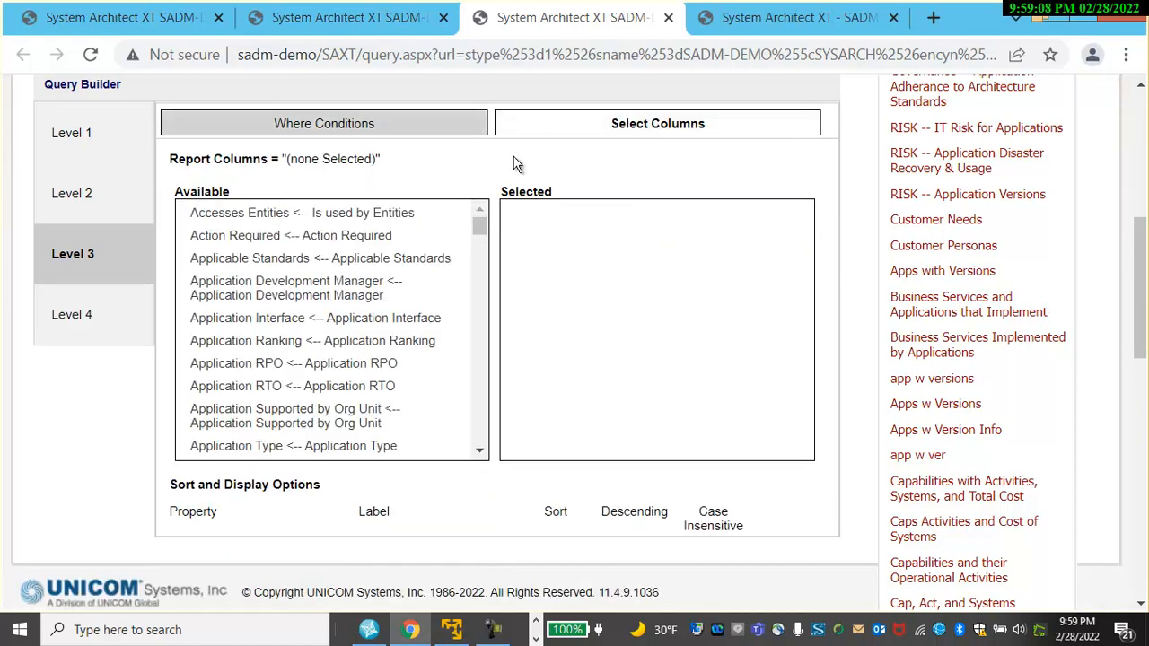
pyautogui.moveTo(481, 232); pyautogui.dragTo(477, 348)
pyautogui.moveTo(272, 332); pyautogui.dragTo(553, 261)
pyautogui.moveTo(478, 345); pyautogui.dragTo(477, 419)
pyautogui.moveTo(292, 299); pyautogui.dragTo(529, 215)
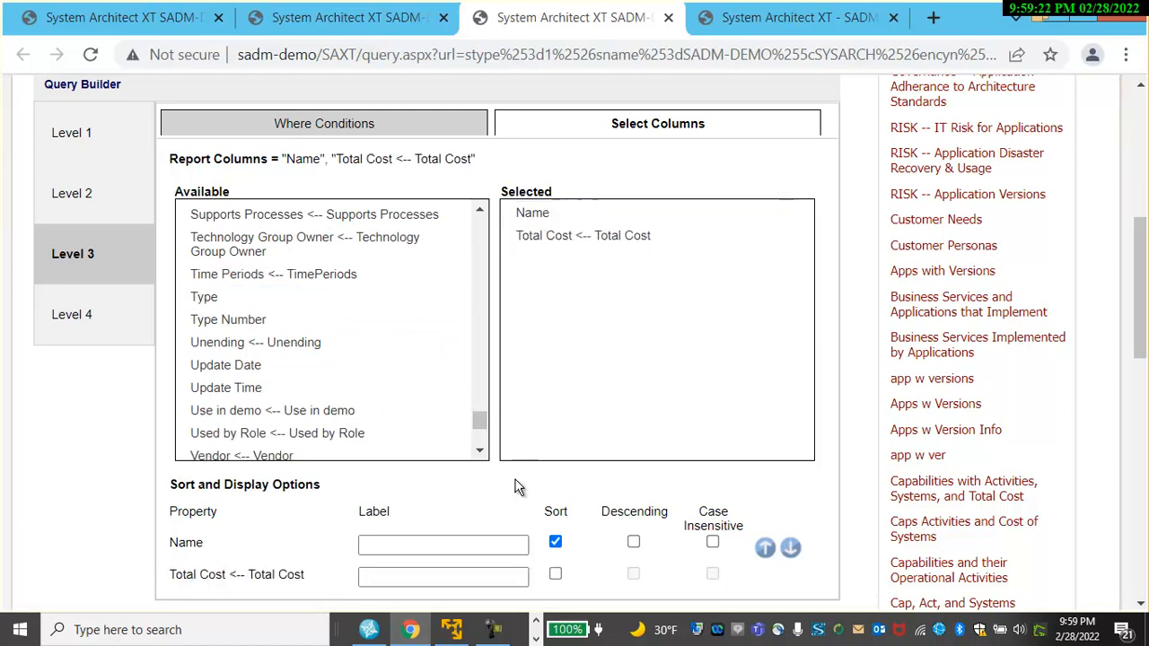
pyautogui.click(424, 546)
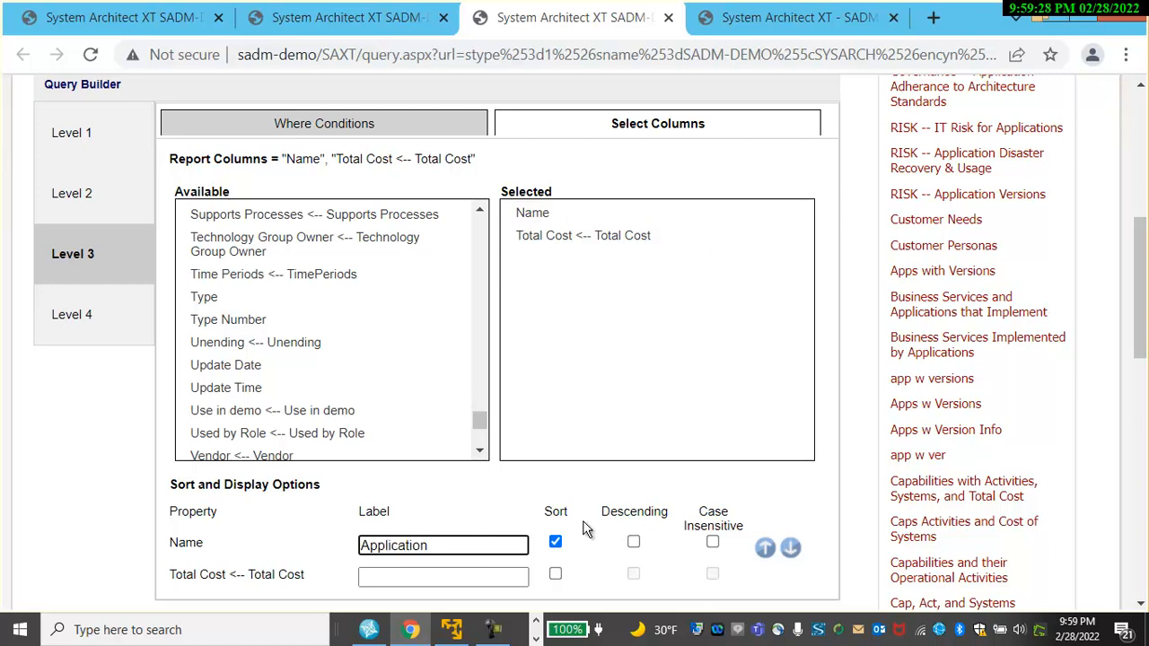
# Submit the three-level query to run it.
pyautogui.moveTo(1142, 311); pyautogui.dragTo(1144, 201)
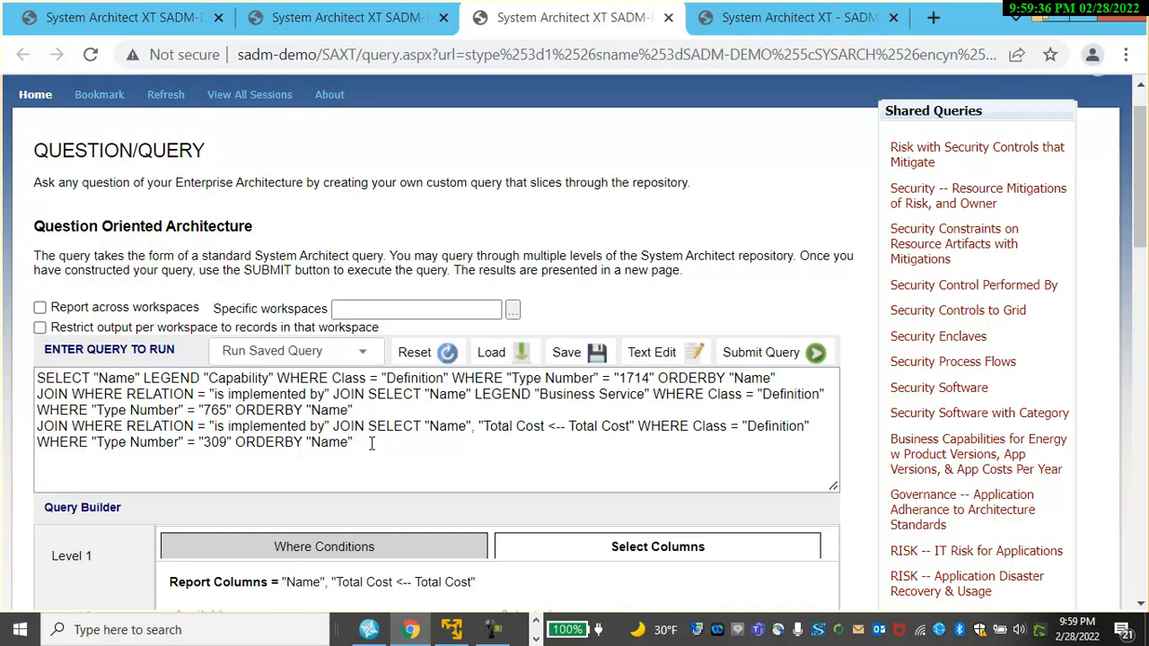
pyautogui.click(766, 353)
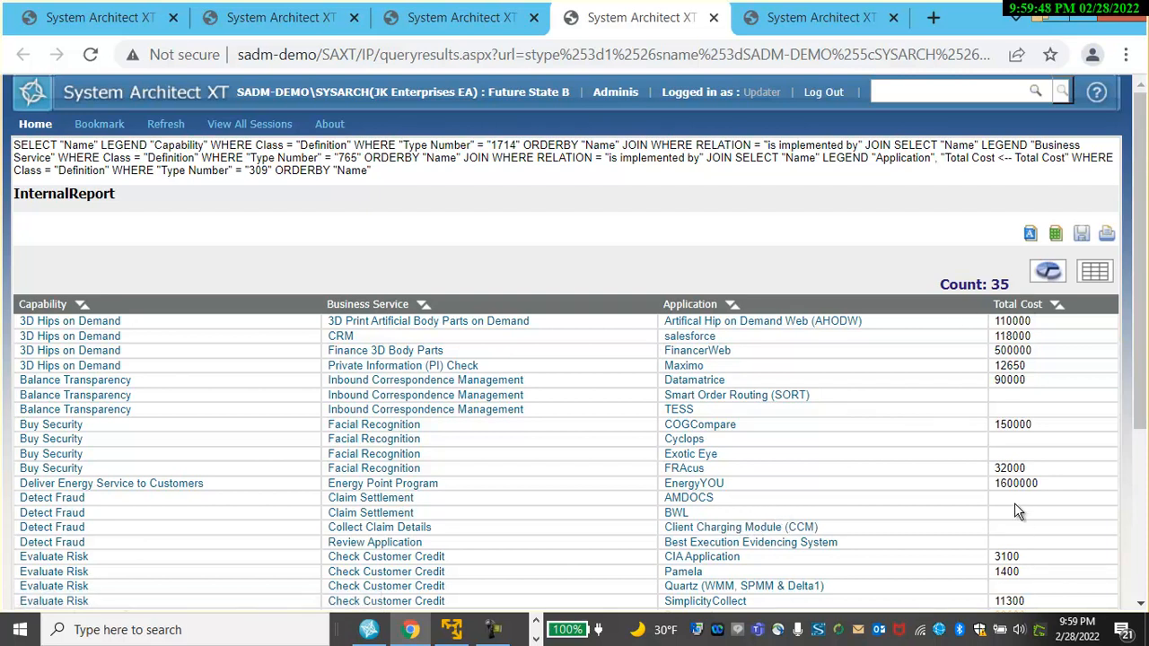
# Show the results as a chart and switch through the column, bar and donut chart types.
pyautogui.click(1048, 273)
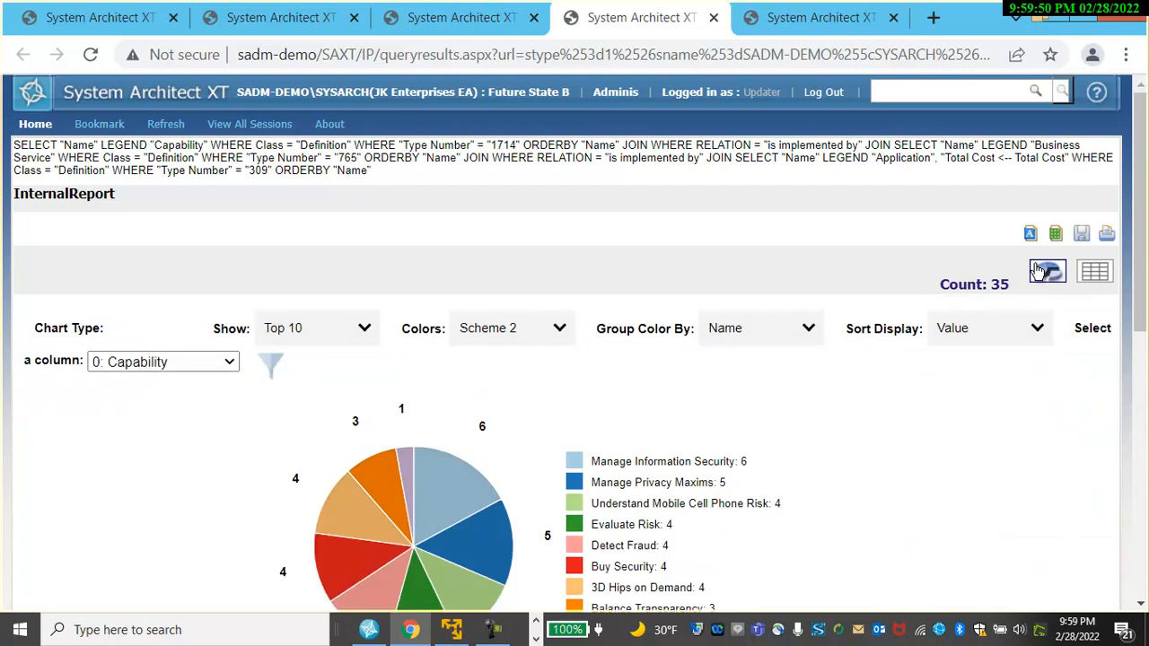
pyautogui.moveTo(1143, 227); pyautogui.dragTo(1145, 303)
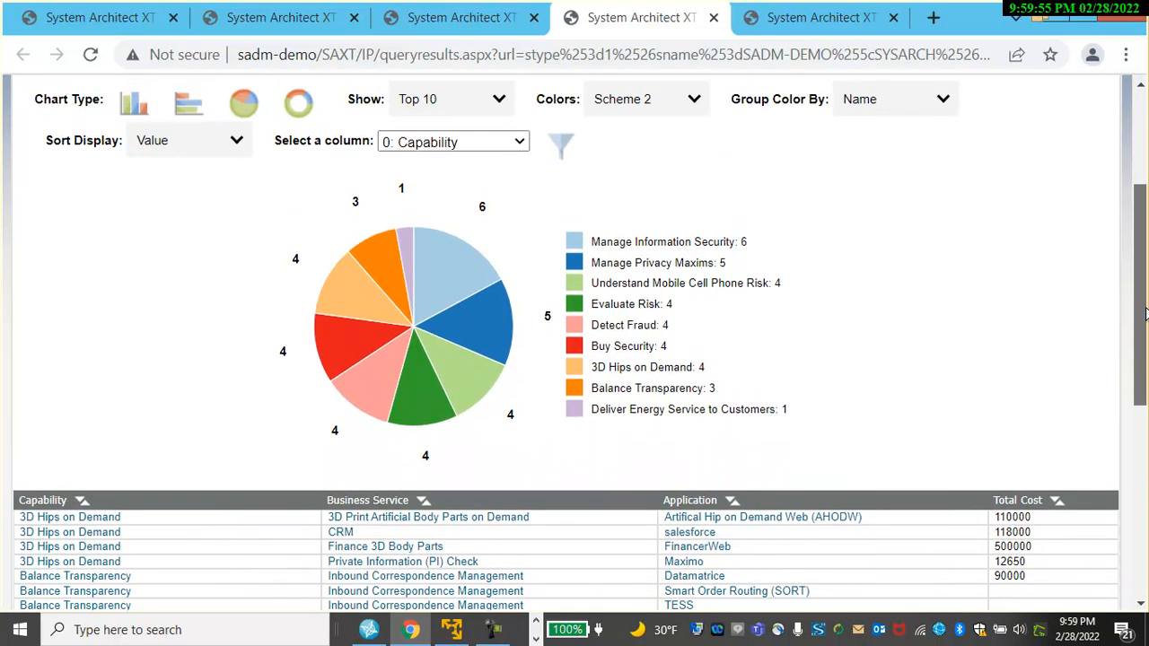
pyautogui.click(135, 110)
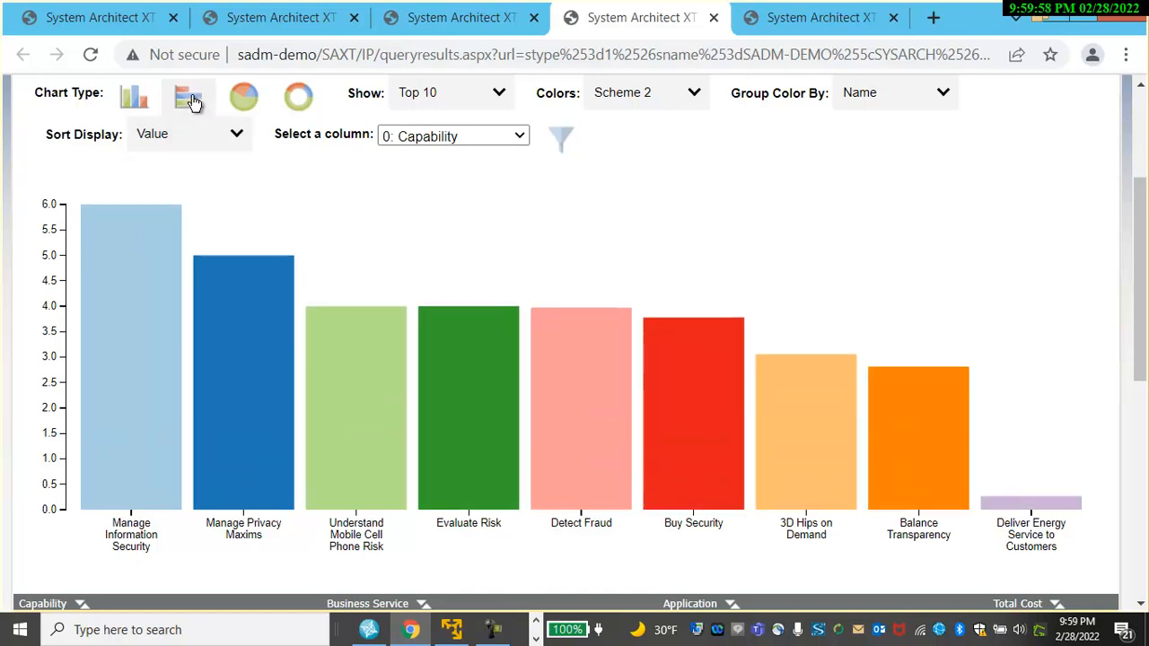
pyautogui.click(190, 101)
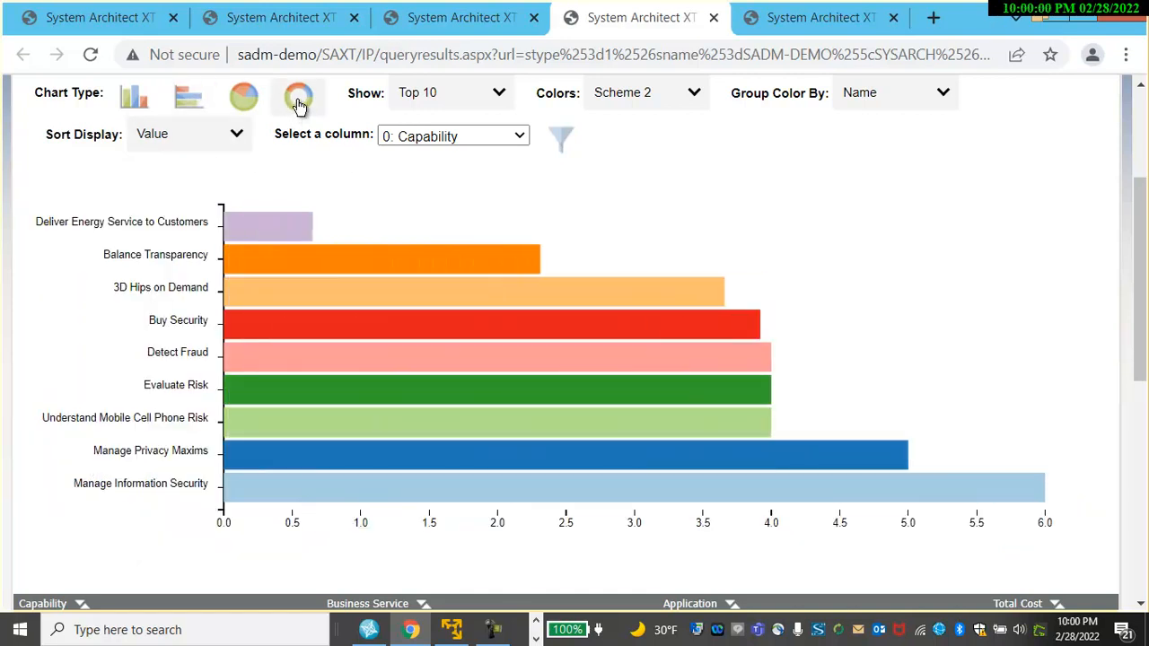
pyautogui.click(299, 101)
# Filter the donut chart to the Manage Information Security capability slice.
pyautogui.moveTo(460, 295)
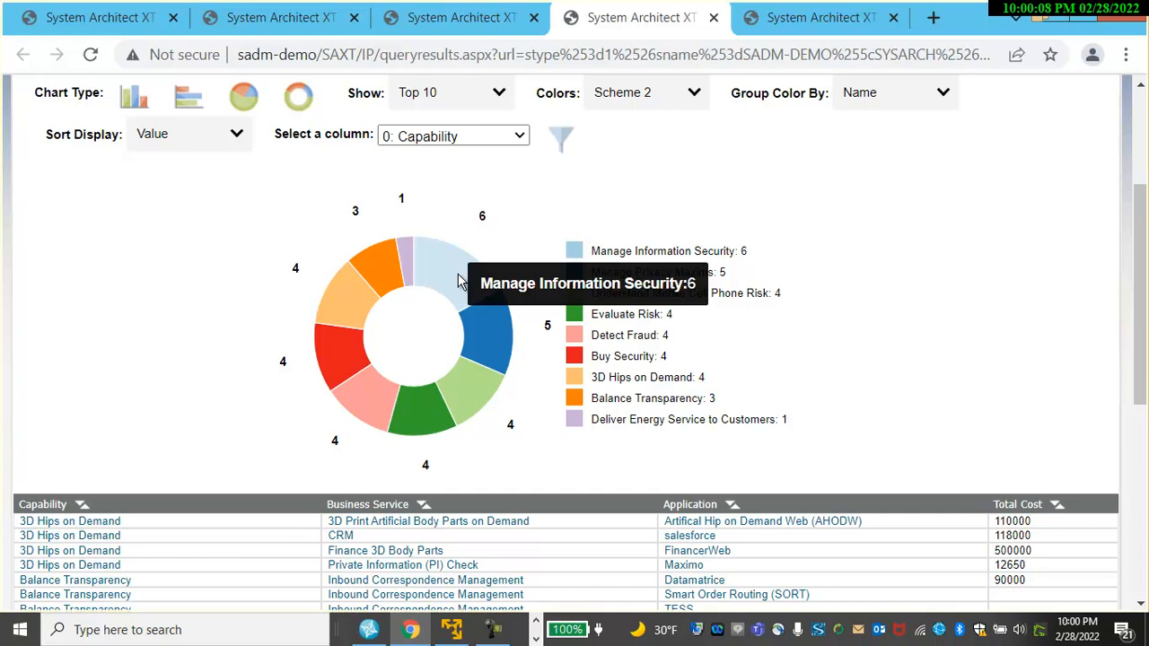
pyautogui.click(458, 281)
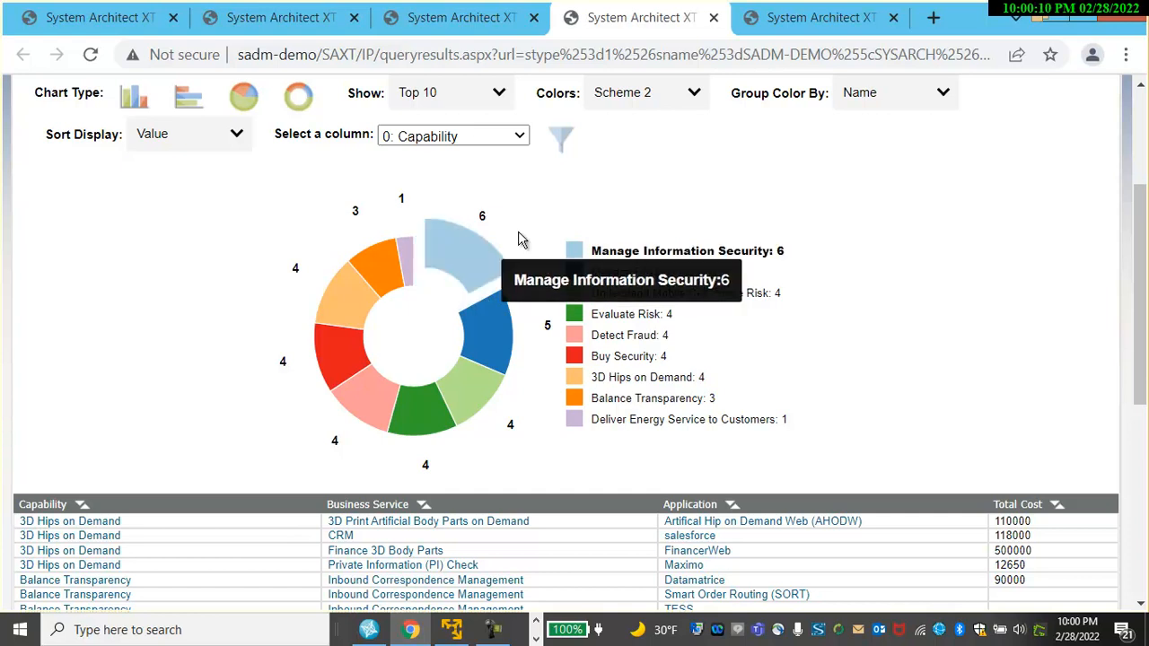
pyautogui.click(563, 139)
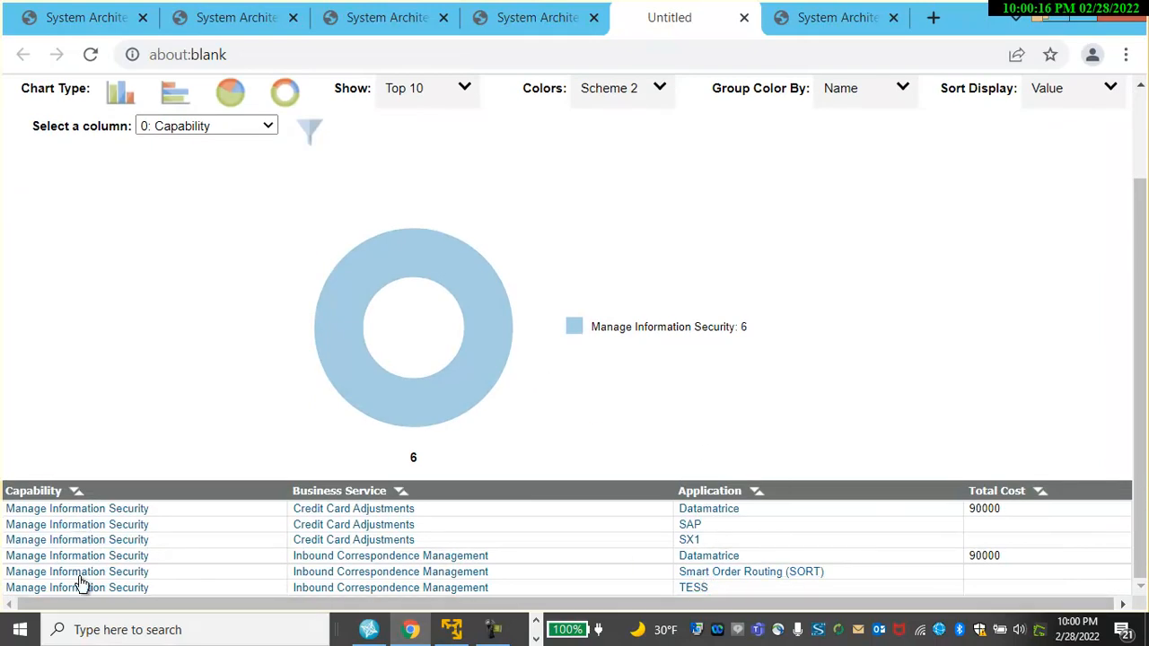
pyautogui.scroll(3, 583, 314)
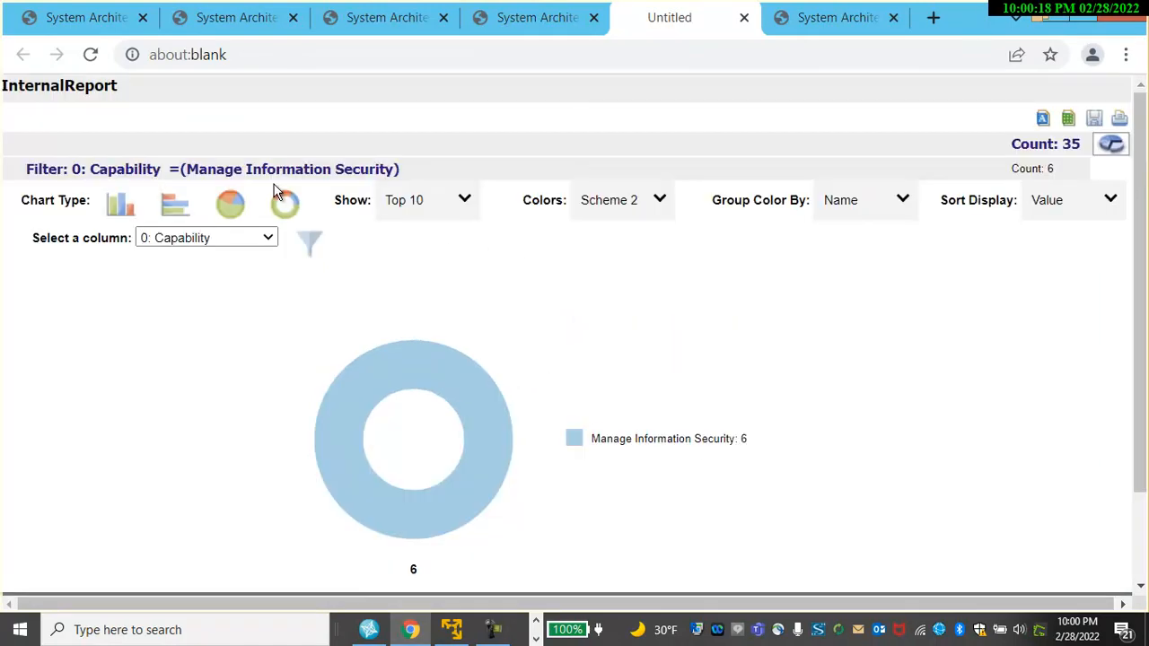
# Chart the results by the Business Service column and filter to the Check Customer Credit slice.
pyautogui.click(545, 20)
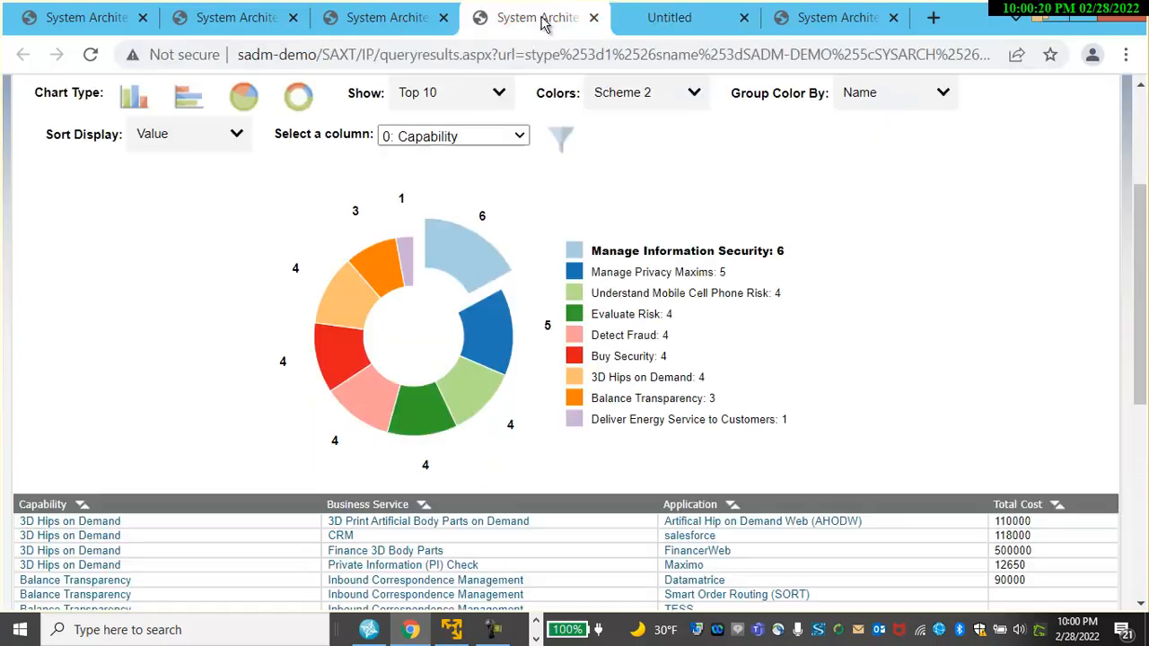
pyautogui.click(520, 136)
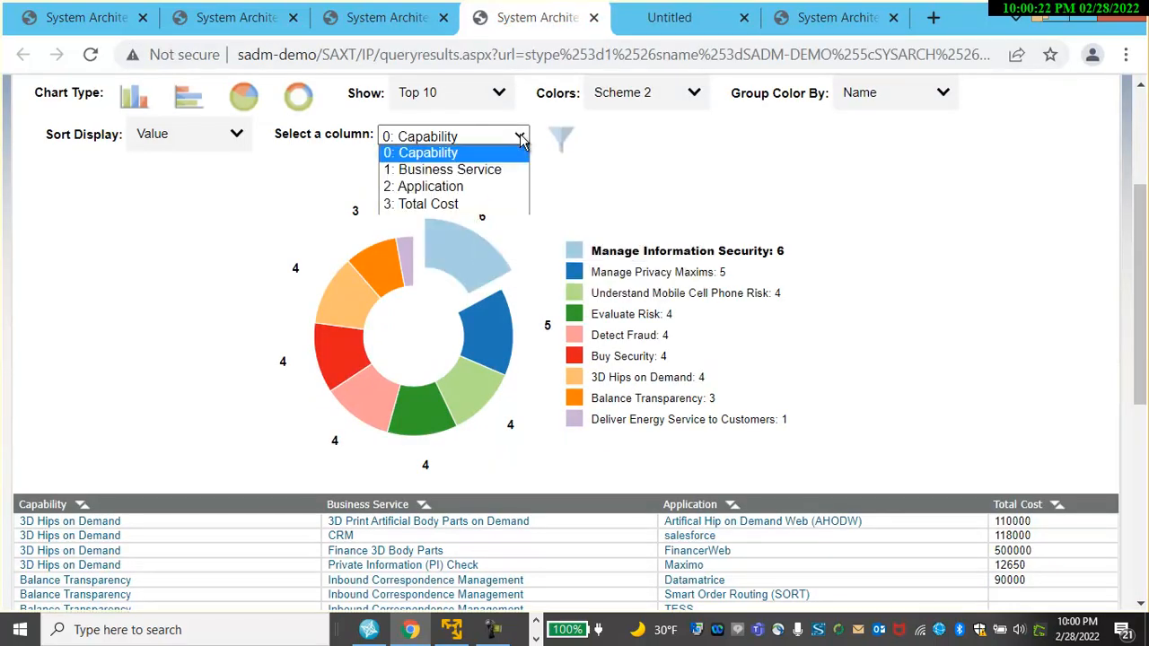
pyautogui.click(452, 171)
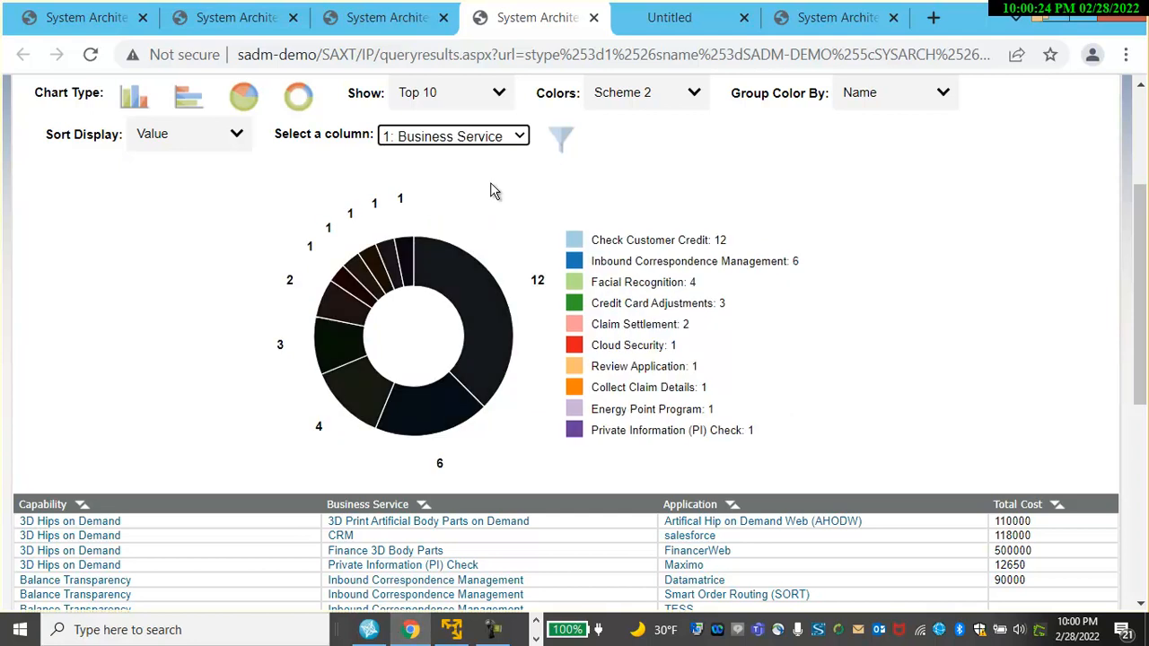
pyautogui.click(482, 303)
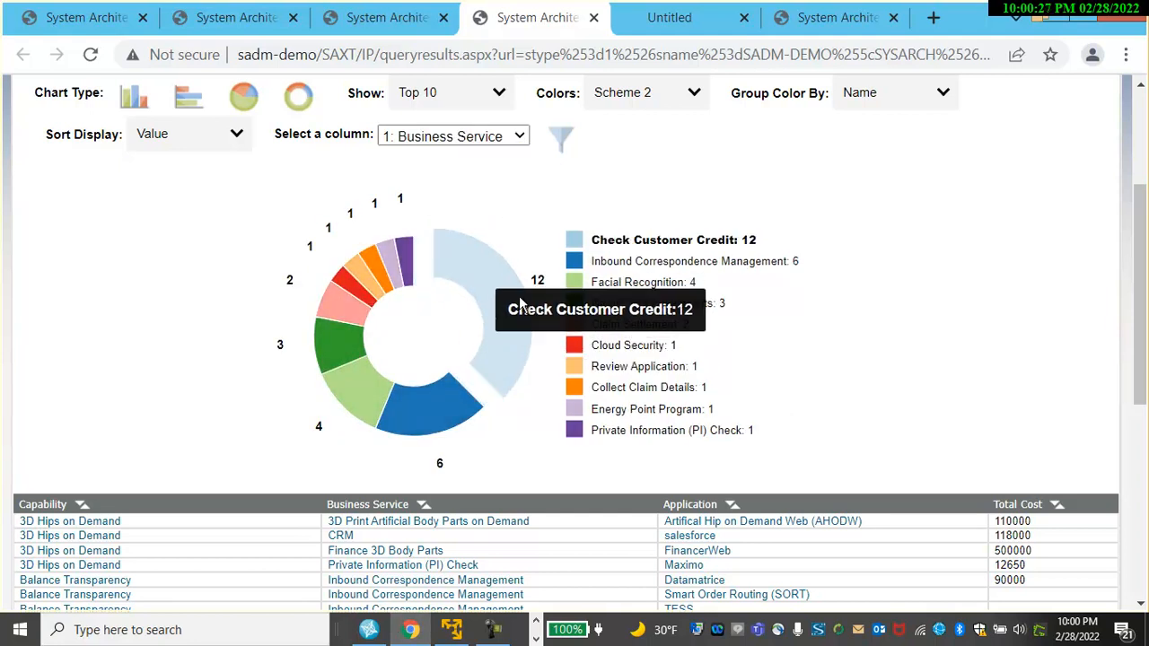
pyautogui.click(565, 142)
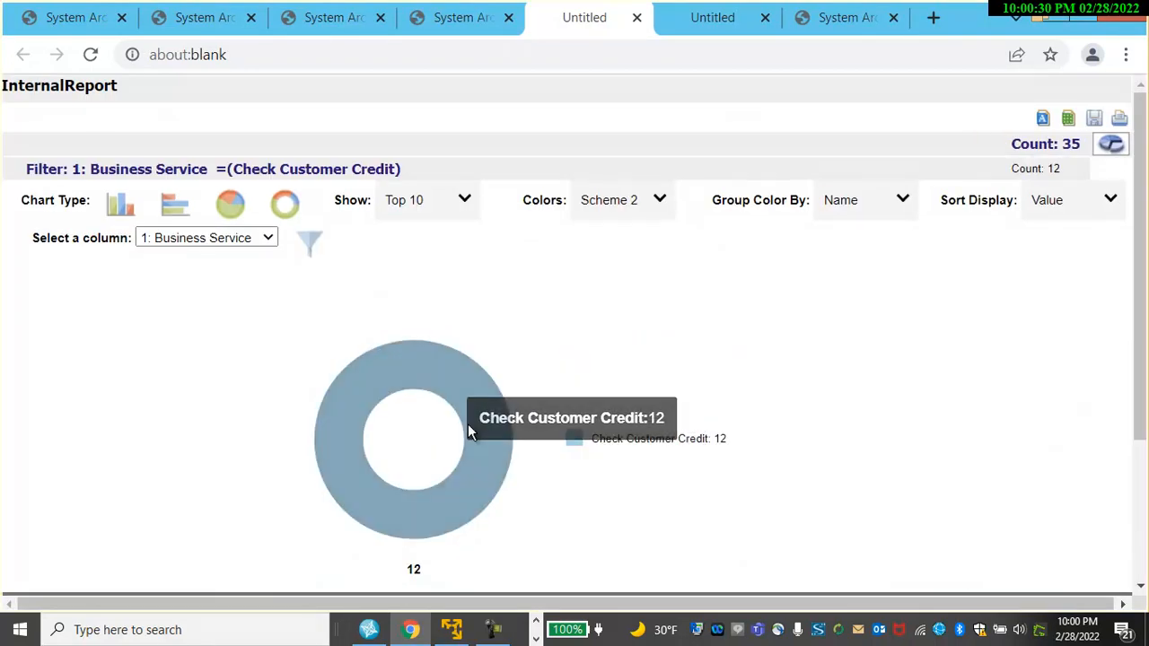
# Scroll through the filtered Check Customer Credit result rows.
pyautogui.scroll(-2, 503, 436)
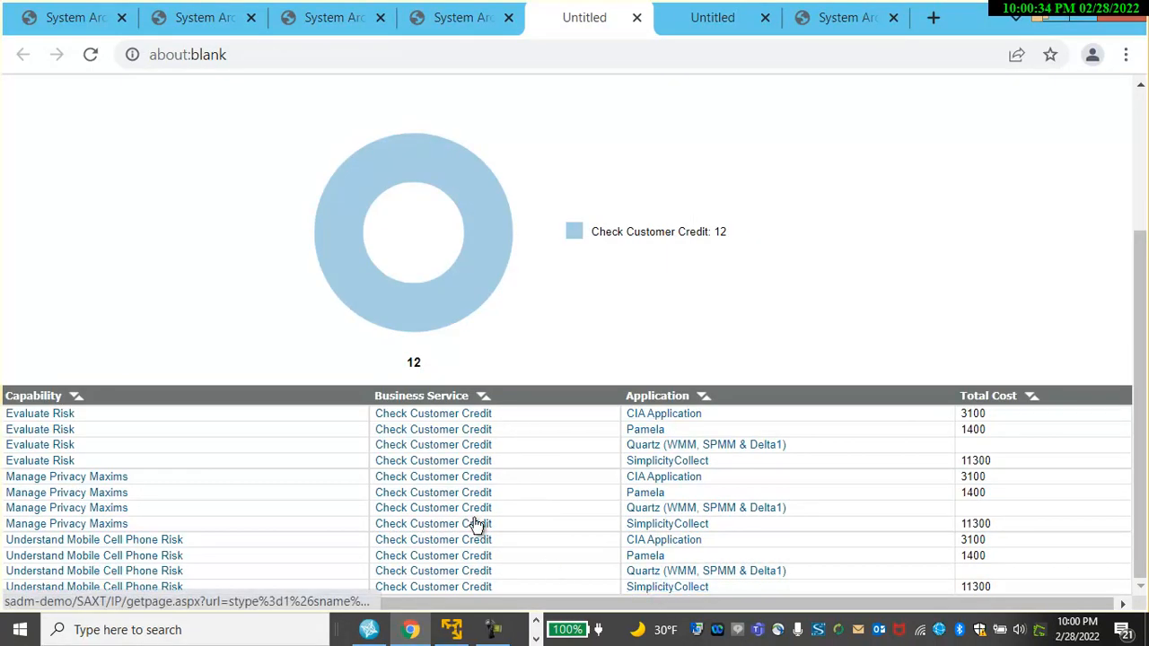
pyautogui.scroll(1, 570, 399)
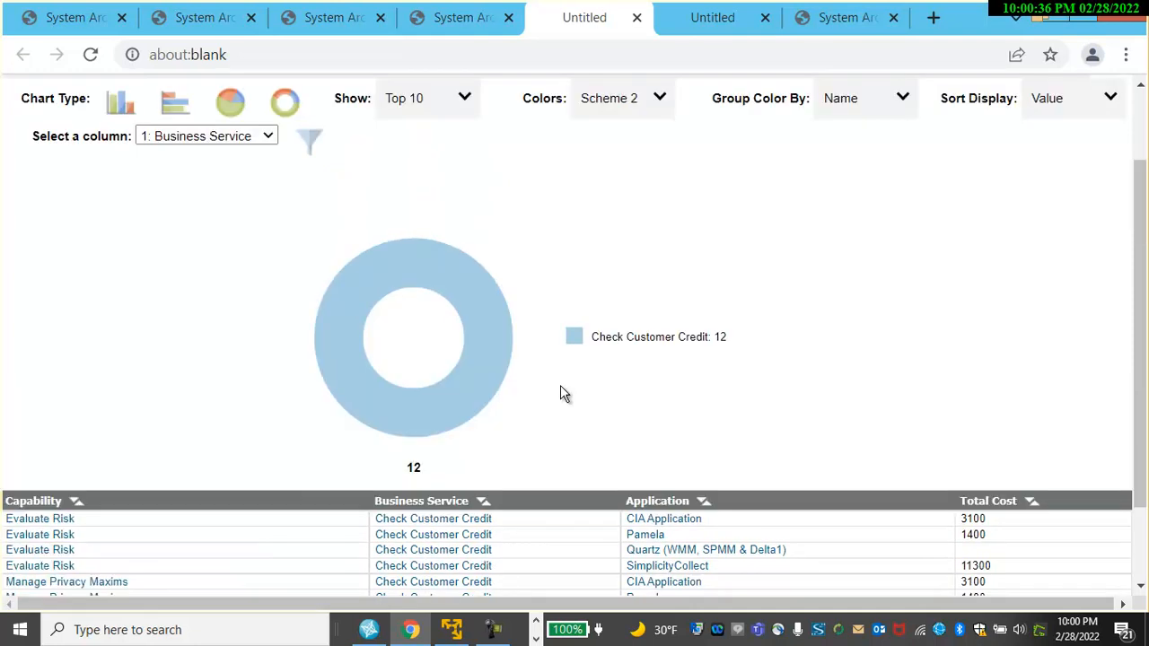
pyautogui.scroll(1, 570, 400)
# Save the query as a shared query titled "Business Capabilities, their Services, and the Applications Providing".
pyautogui.click(452, 24)
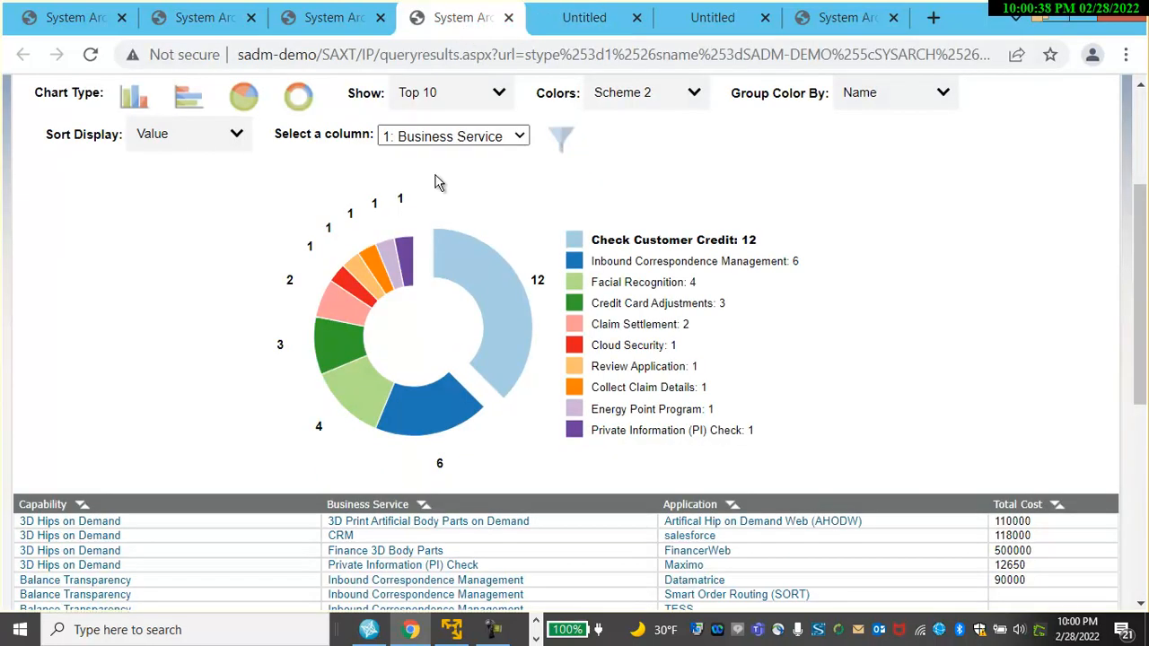
pyautogui.click(352, 30)
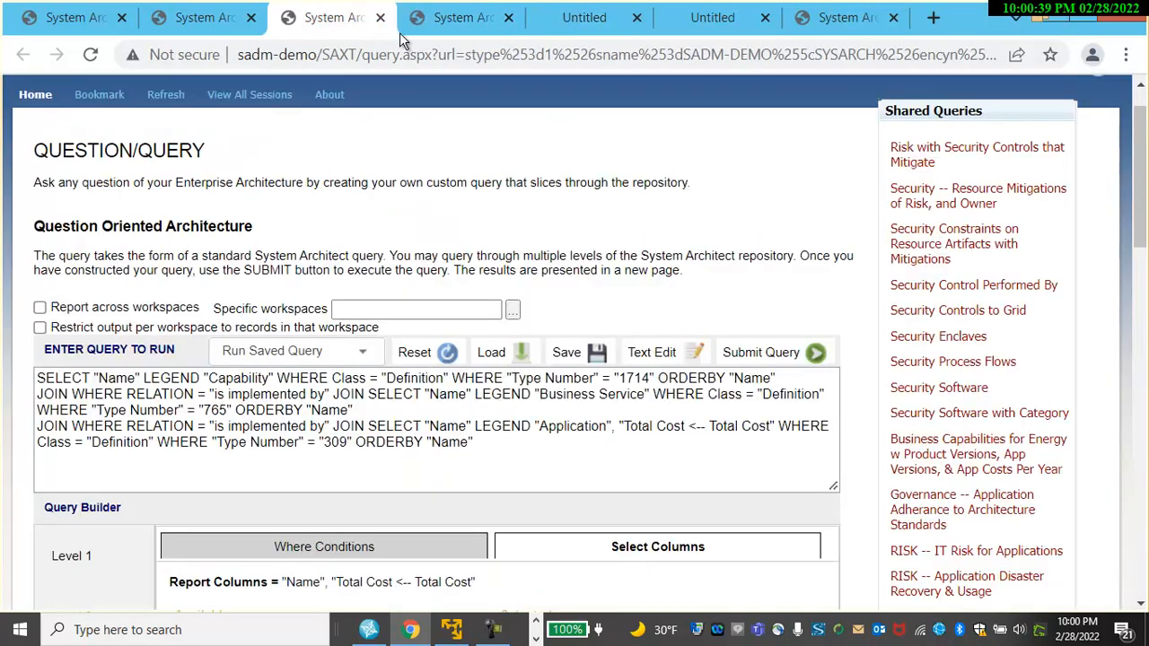
pyautogui.click(575, 353)
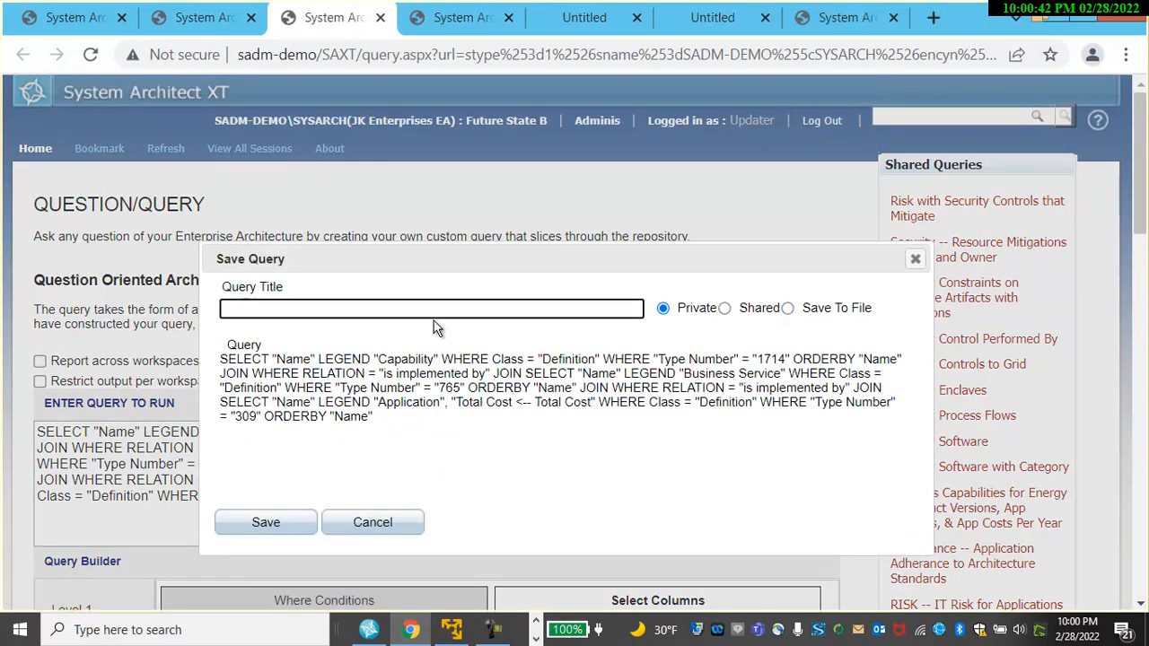
pyautogui.click(404, 308)
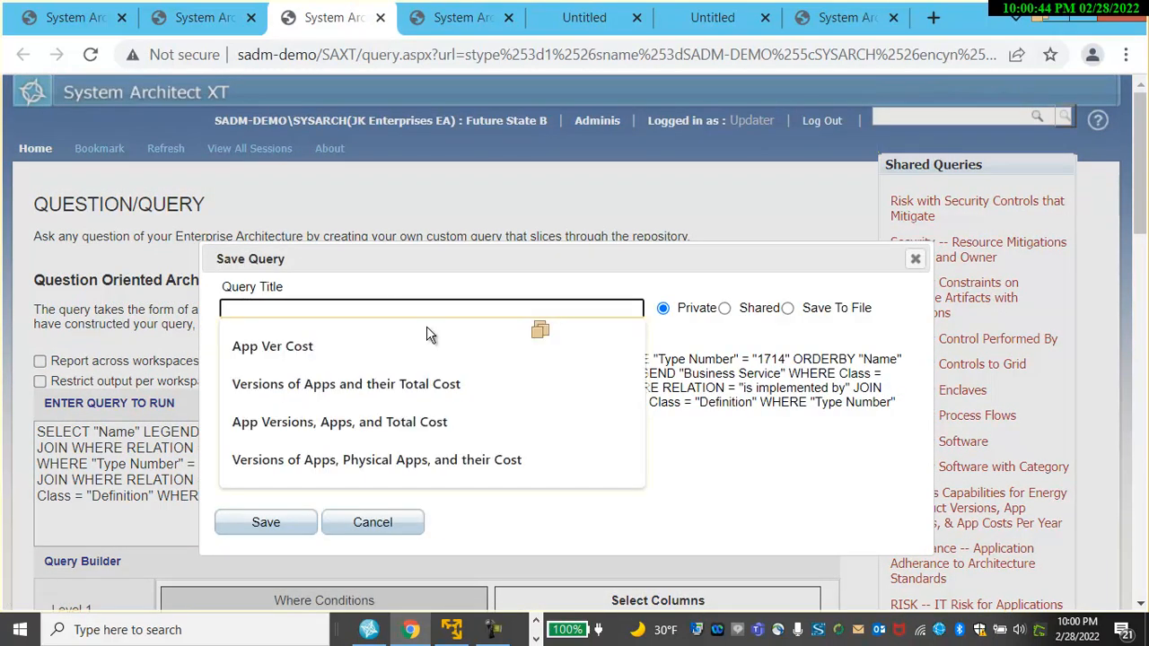
pyautogui.write('Business Capabilities, ')
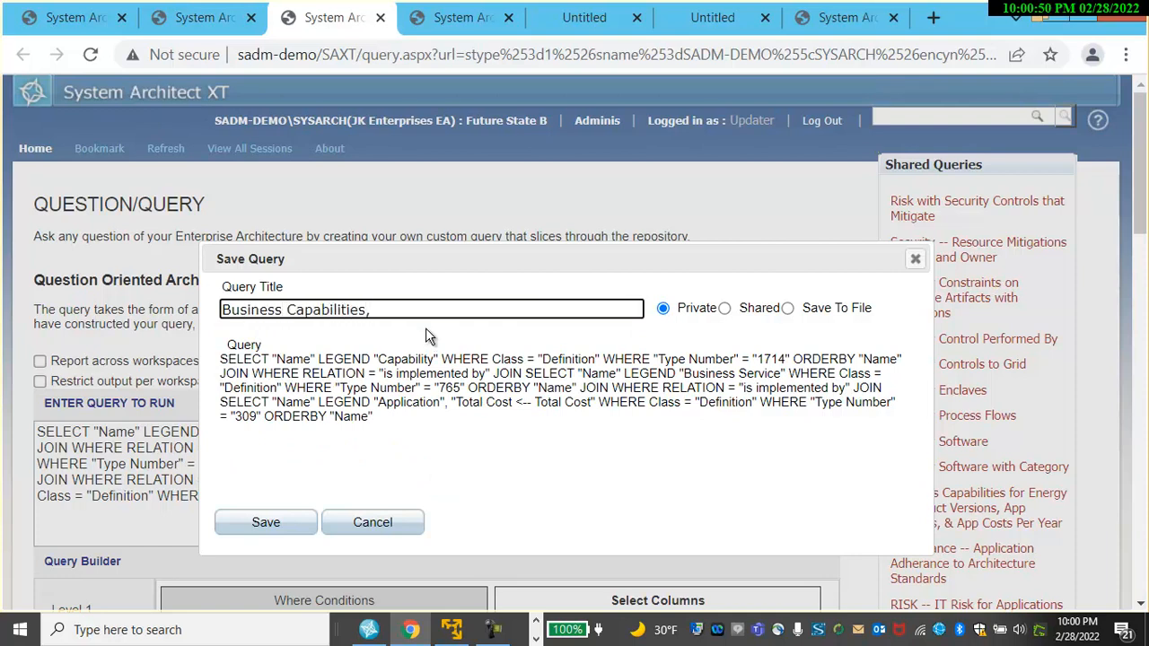
pyautogui.write('their Services, and the')
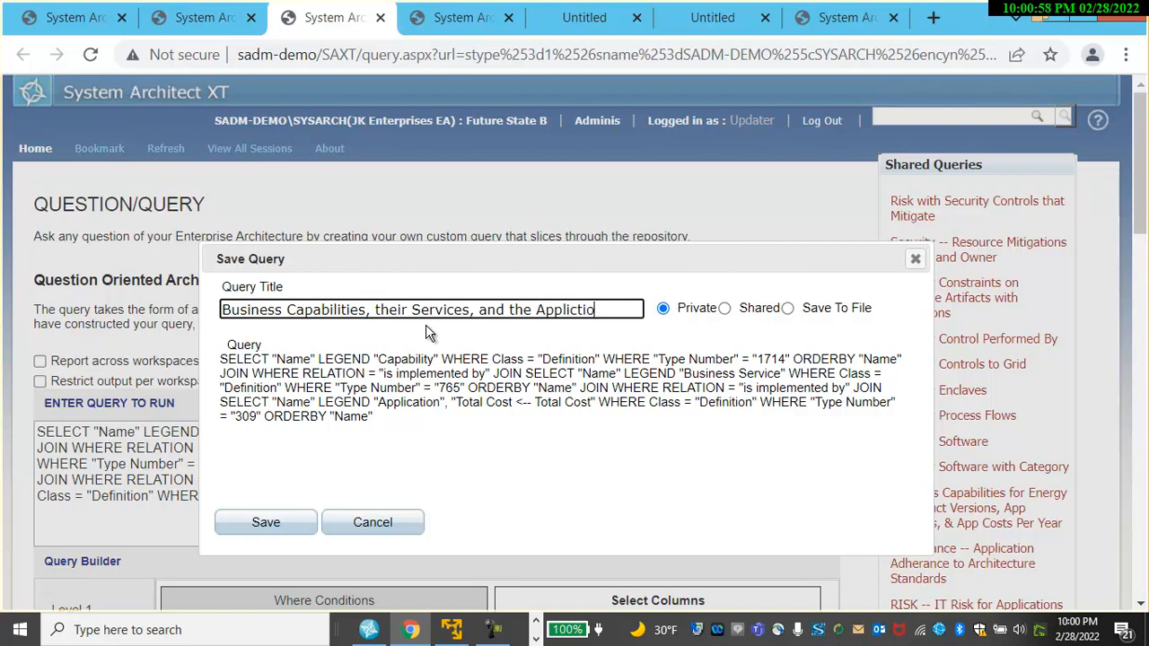
pyautogui.write(' Applications Providing')
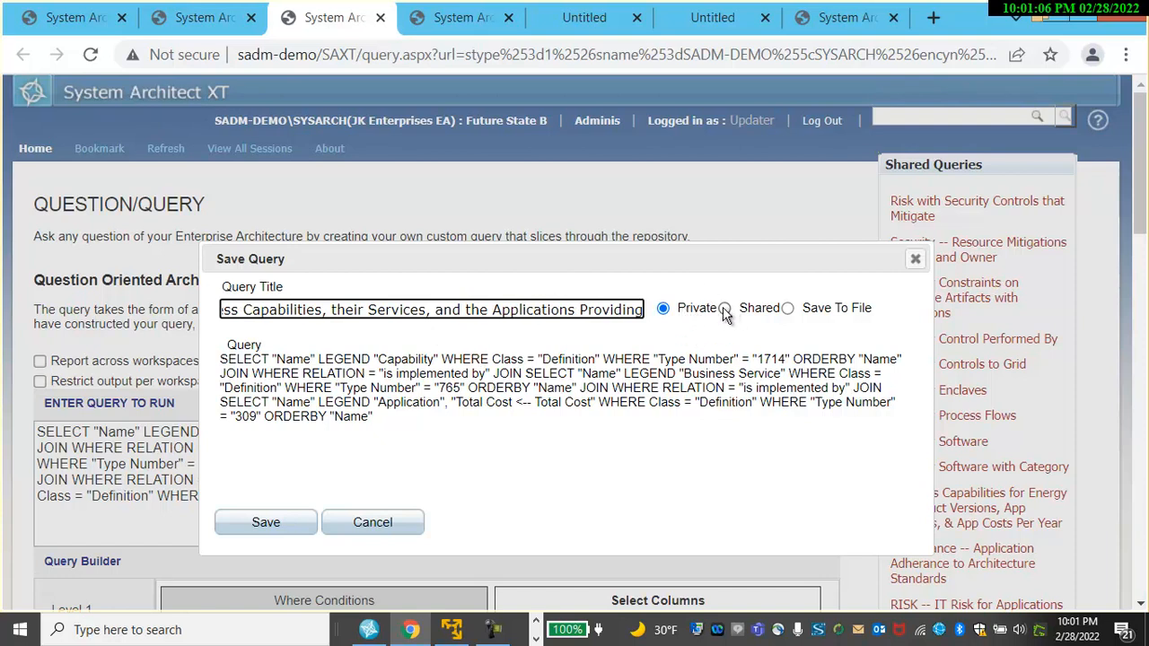
pyautogui.click(724, 309)
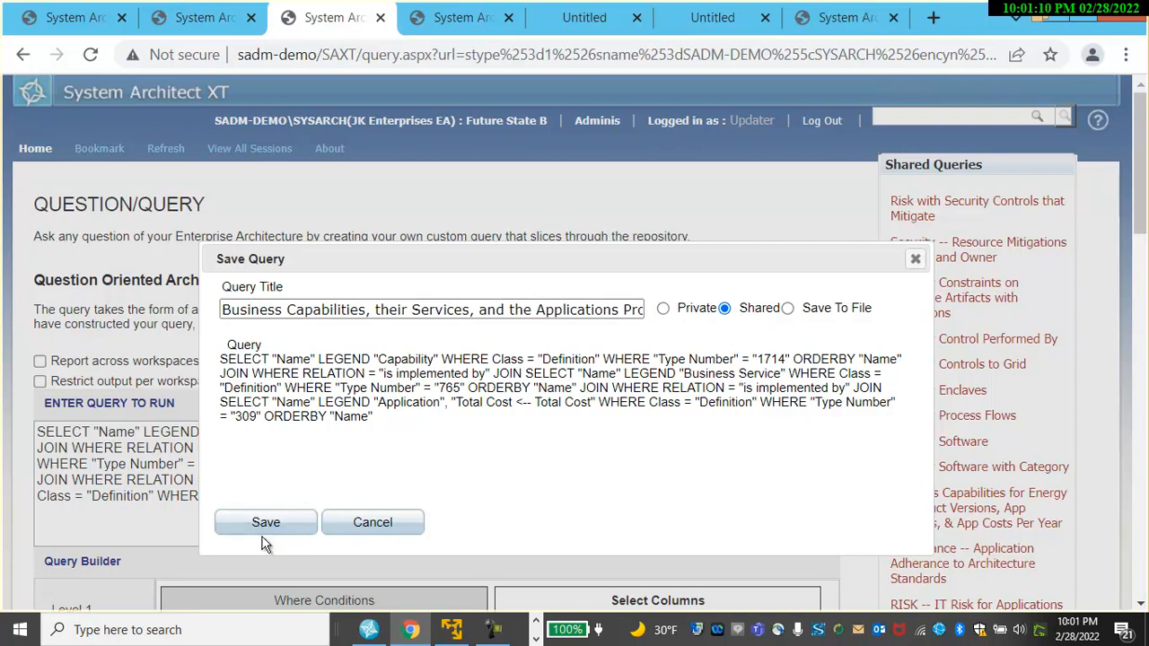
pyautogui.click(376, 512)
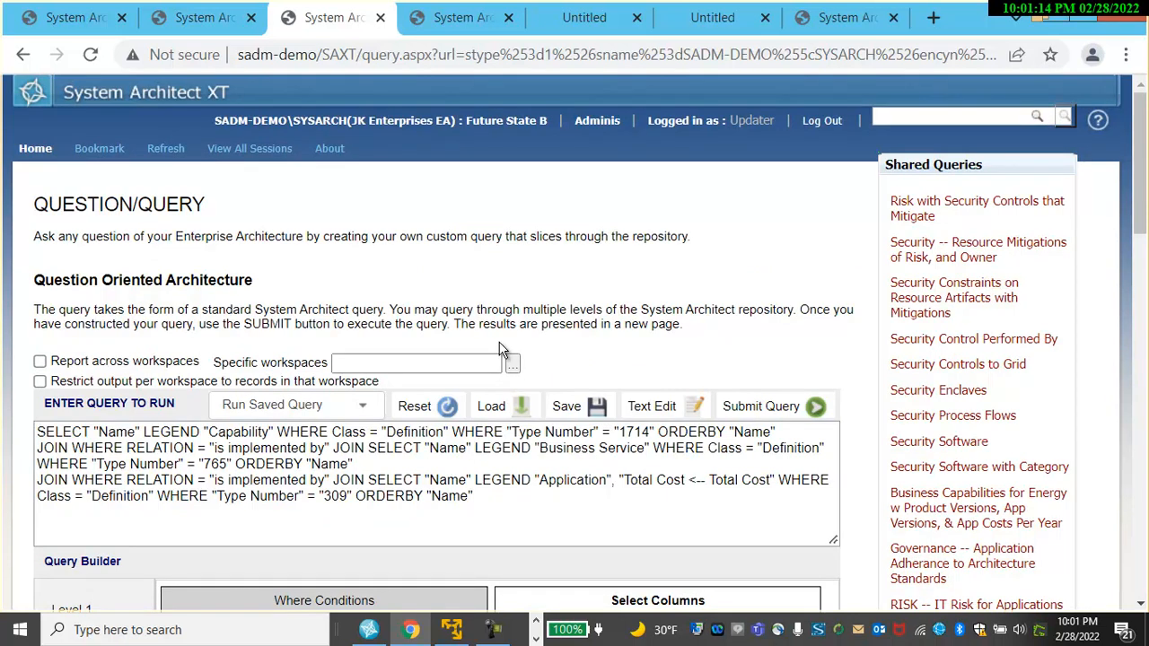
# Go to the dashboard and open its App Costs tab.
pyautogui.click(190, 23)
pyautogui.click(76, 25)
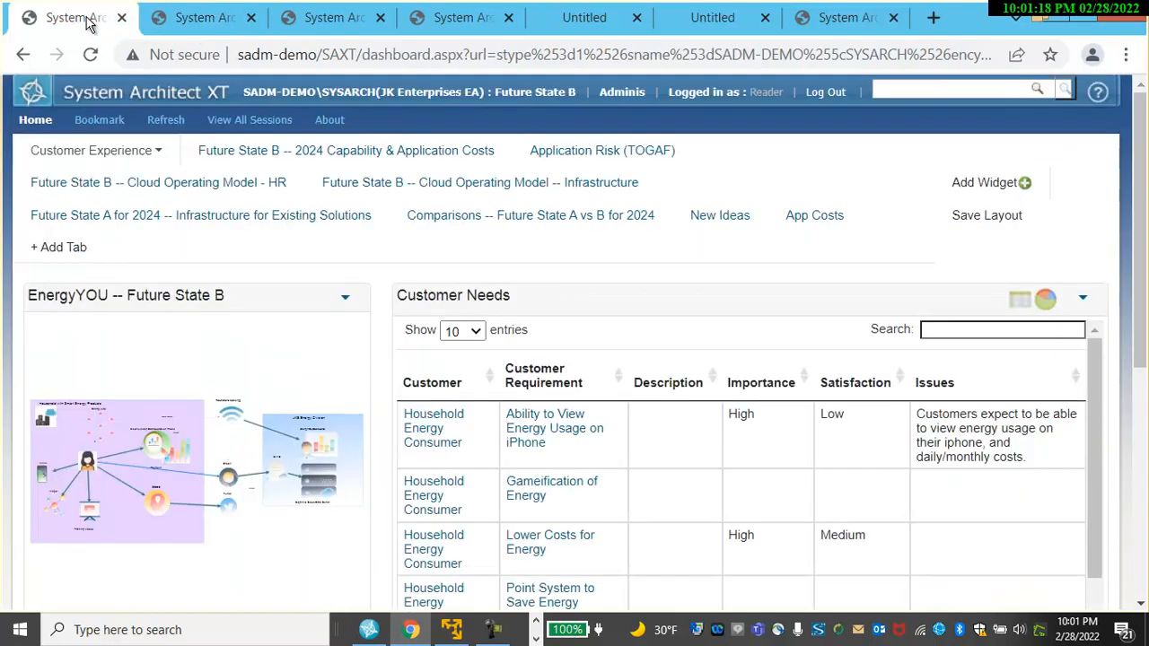
pyautogui.click(810, 219)
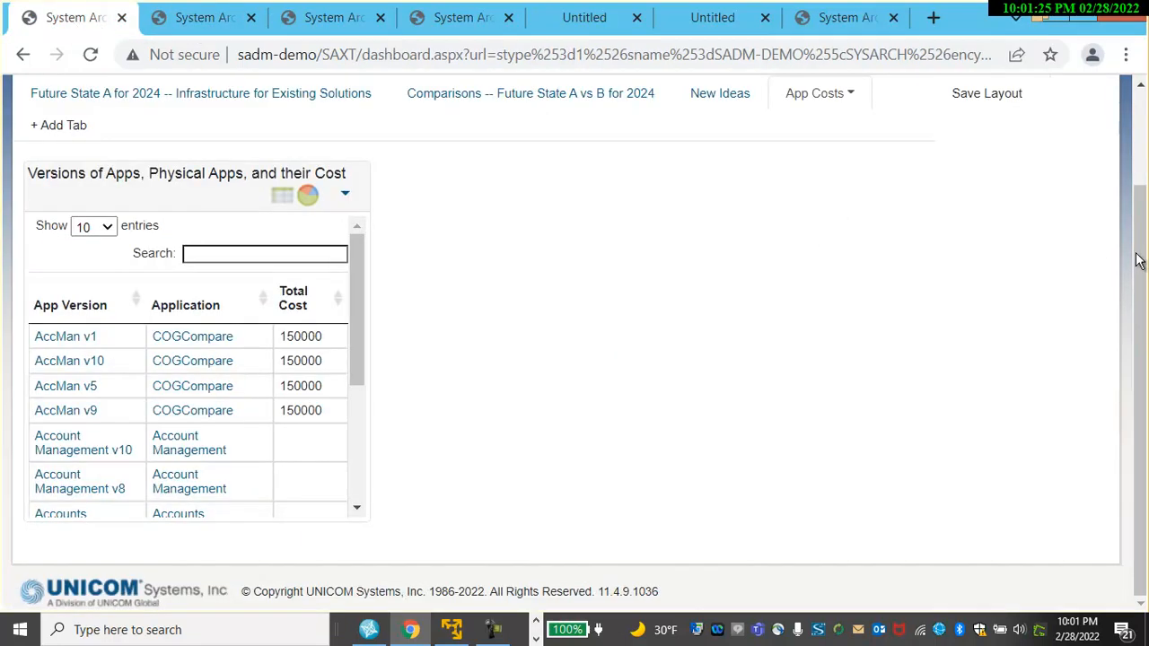
pyautogui.moveTo(1141, 242); pyautogui.dragTo(1144, 141)
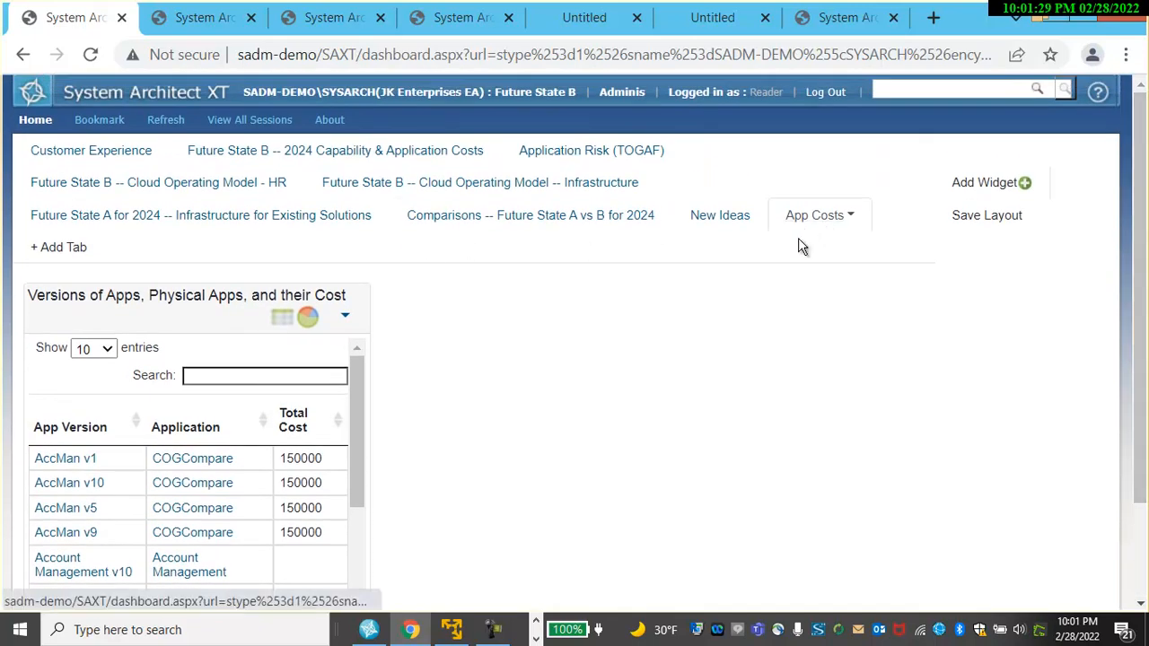
# Add a Report widget sourced from the shared query "Business Capabilities, their Services, and the Applications Providing".
pyautogui.click(985, 184)
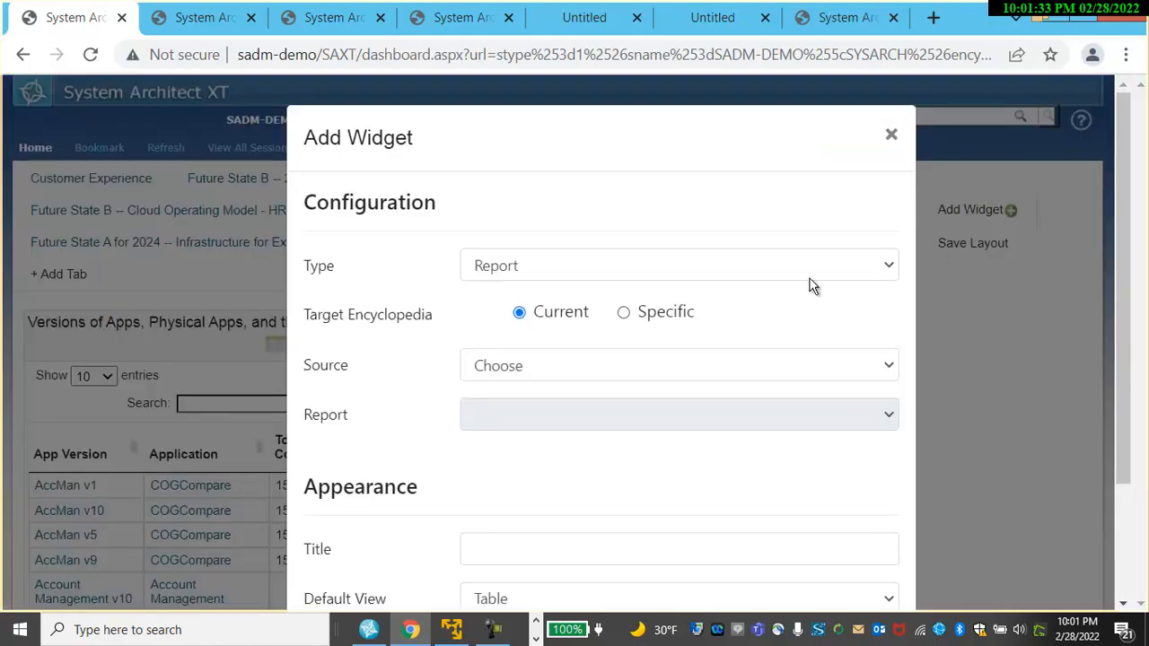
pyautogui.click(888, 270)
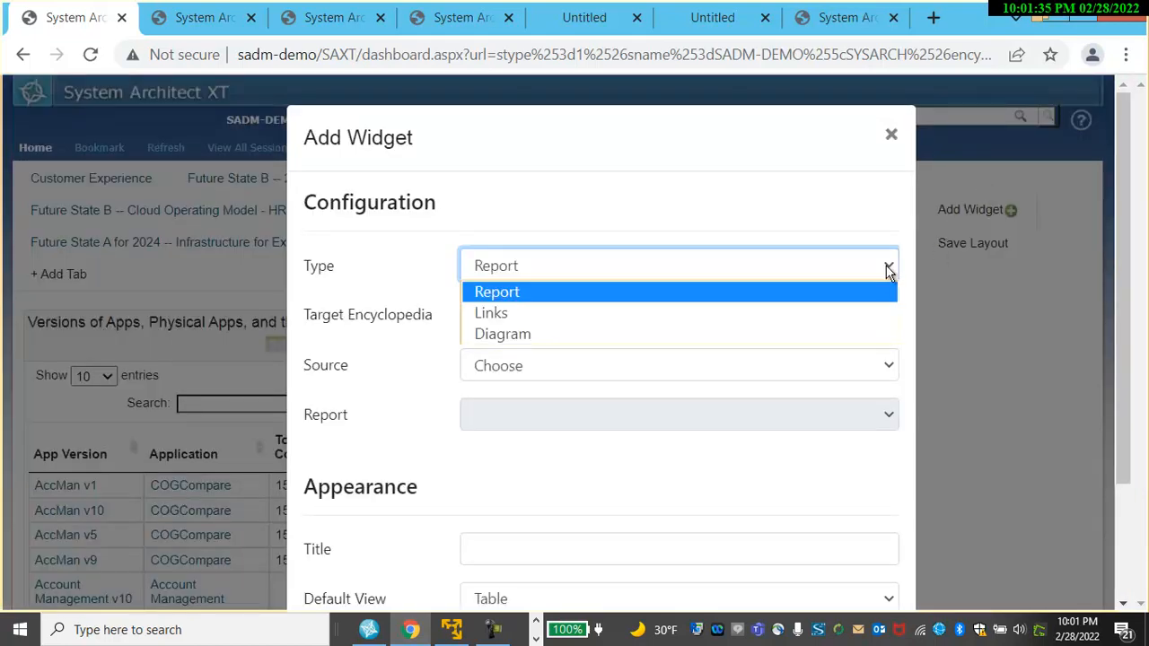
pyautogui.click(523, 292)
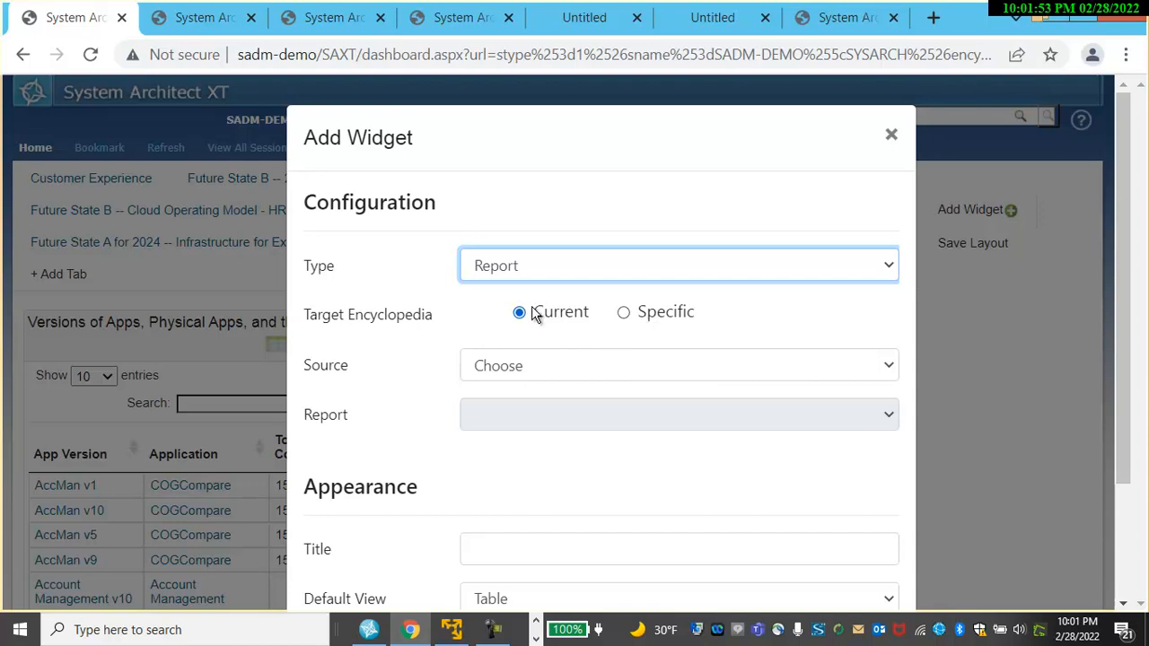
pyautogui.click(888, 367)
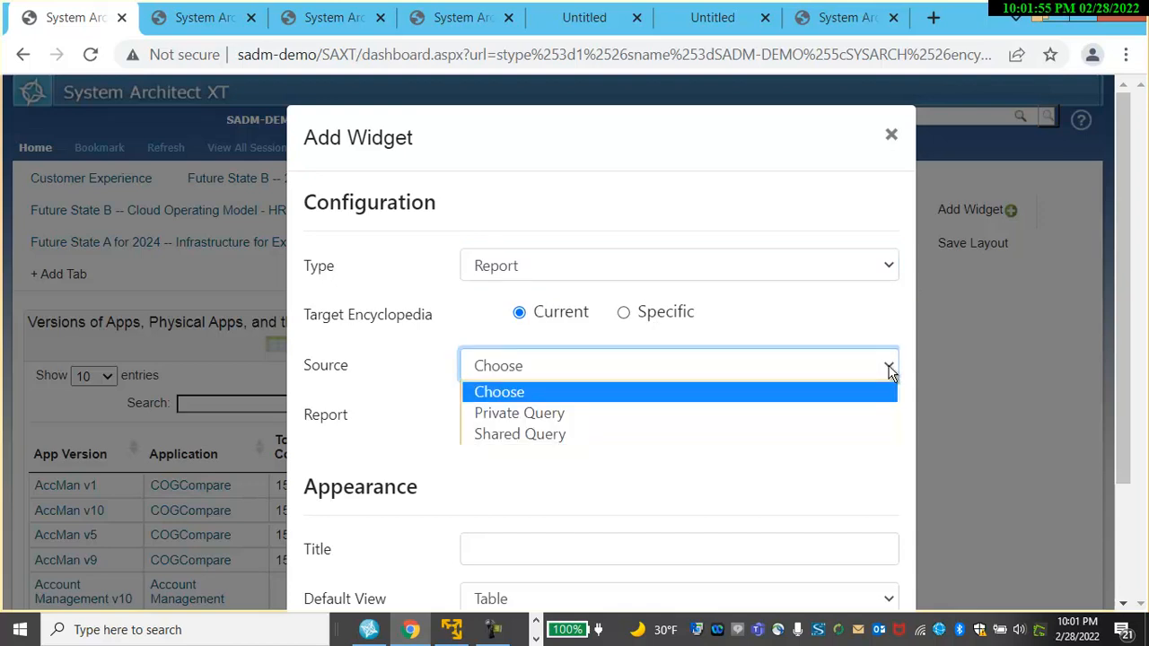
pyautogui.click(516, 434)
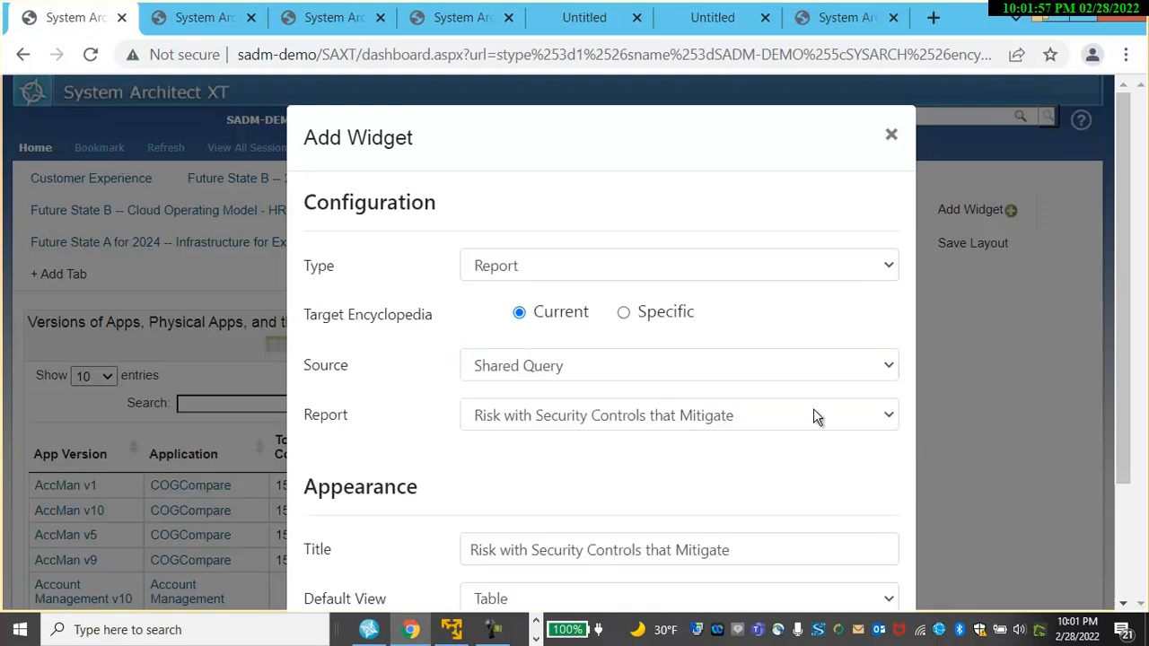
pyautogui.click(886, 413)
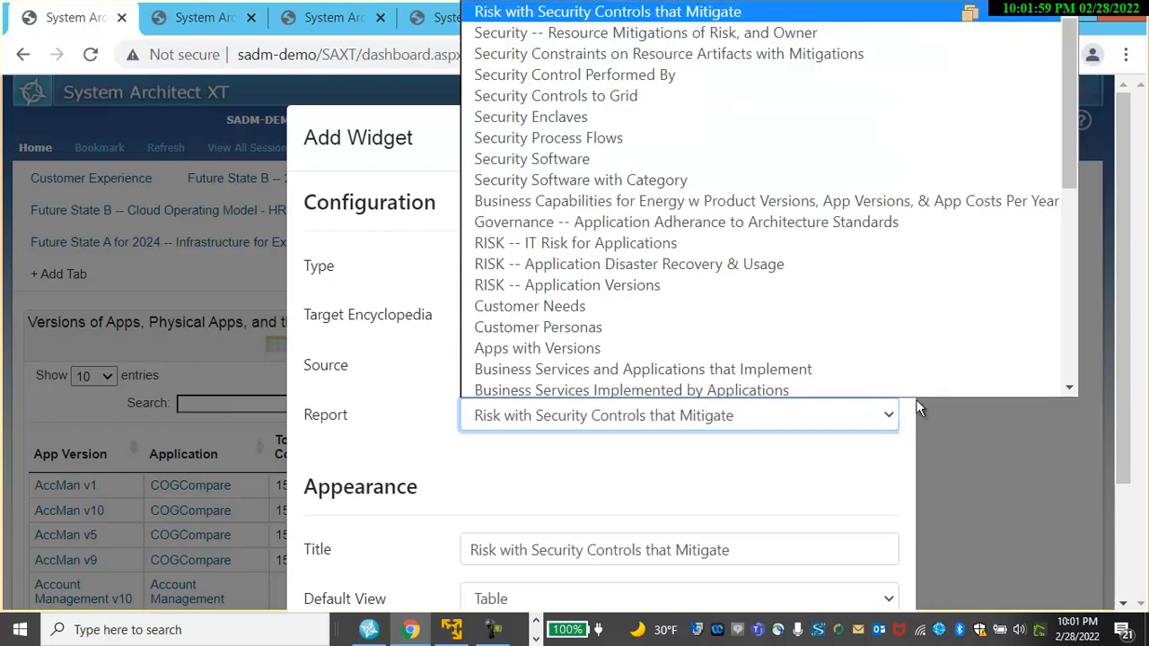
pyautogui.moveTo(1069, 181); pyautogui.dragTo(1078, 366)
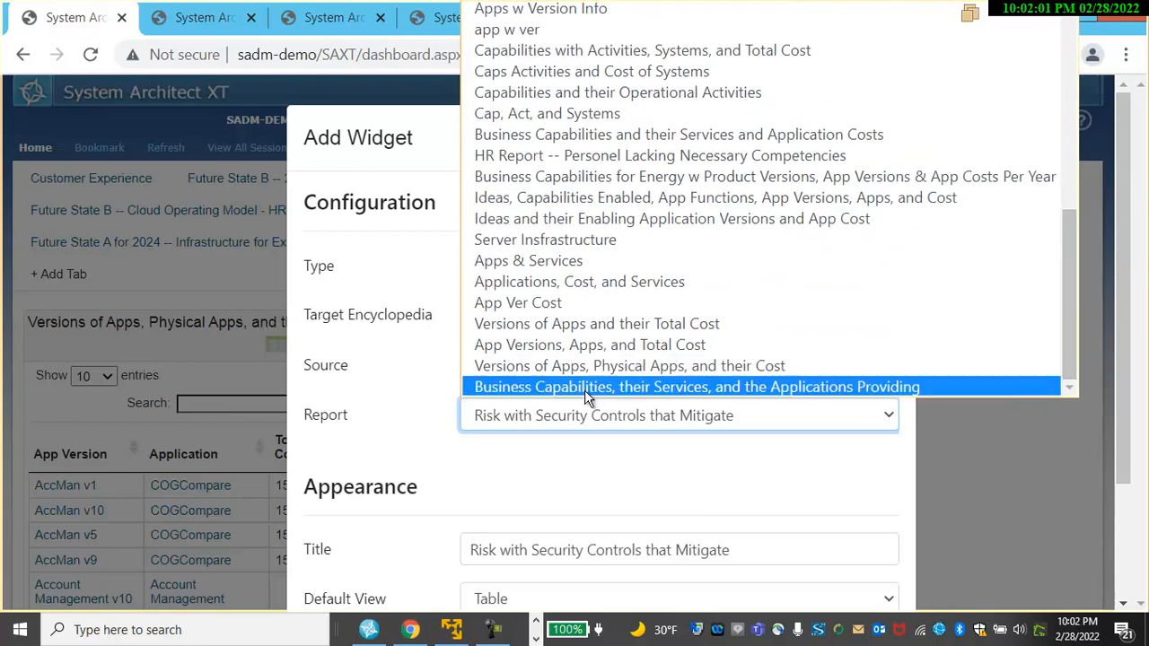
pyautogui.click(689, 393)
pyautogui.moveTo(1129, 361); pyautogui.dragTo(1117, 471)
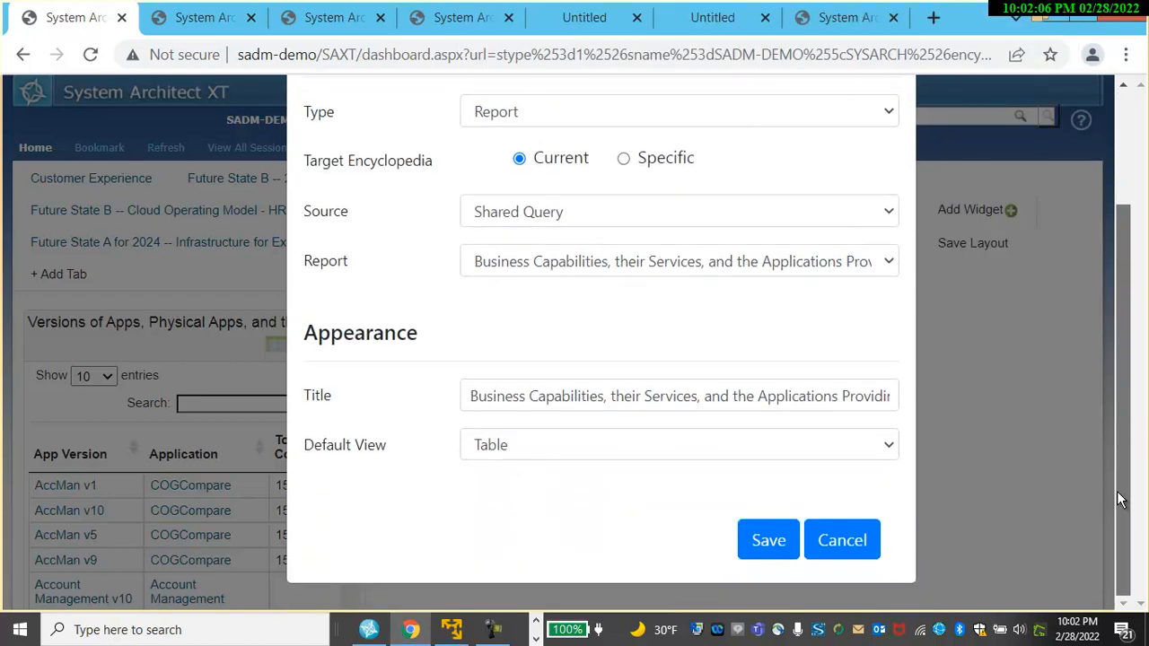
pyautogui.click(769, 543)
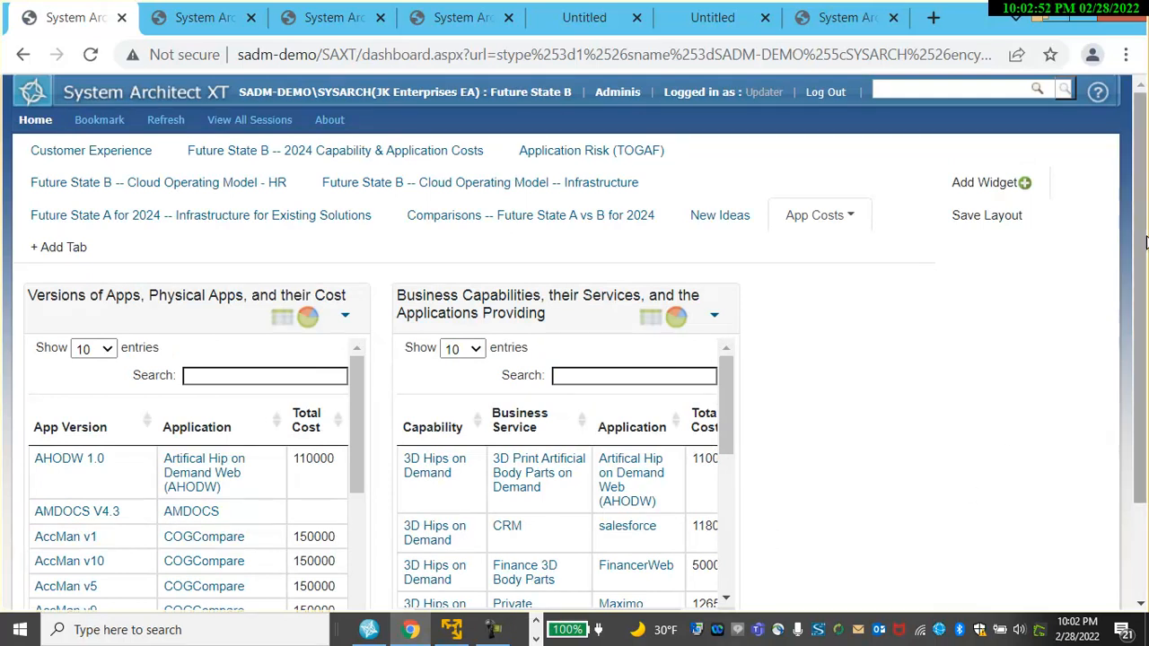
# Widen the new widget to show all its columns and save the dashboard layout.
pyautogui.moveTo(1140, 256); pyautogui.dragTo(1138, 301)
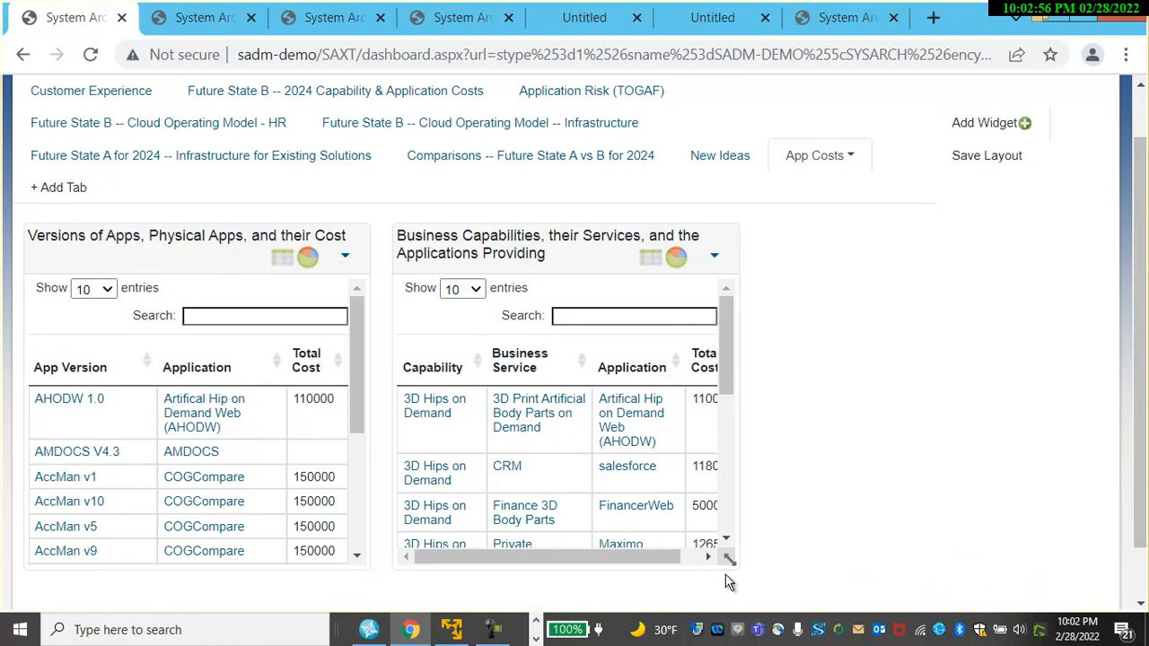
pyautogui.moveTo(728, 559); pyautogui.dragTo(1055, 498)
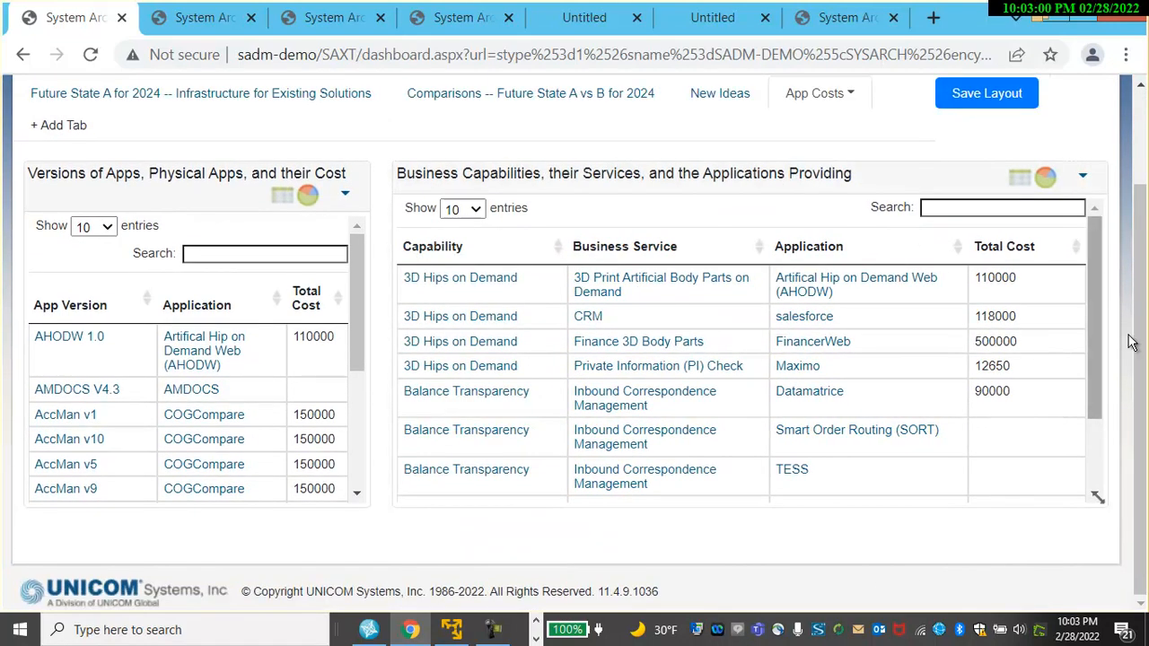
pyautogui.moveTo(1141, 337); pyautogui.dragTo(1141, 267)
pyautogui.click(993, 187)
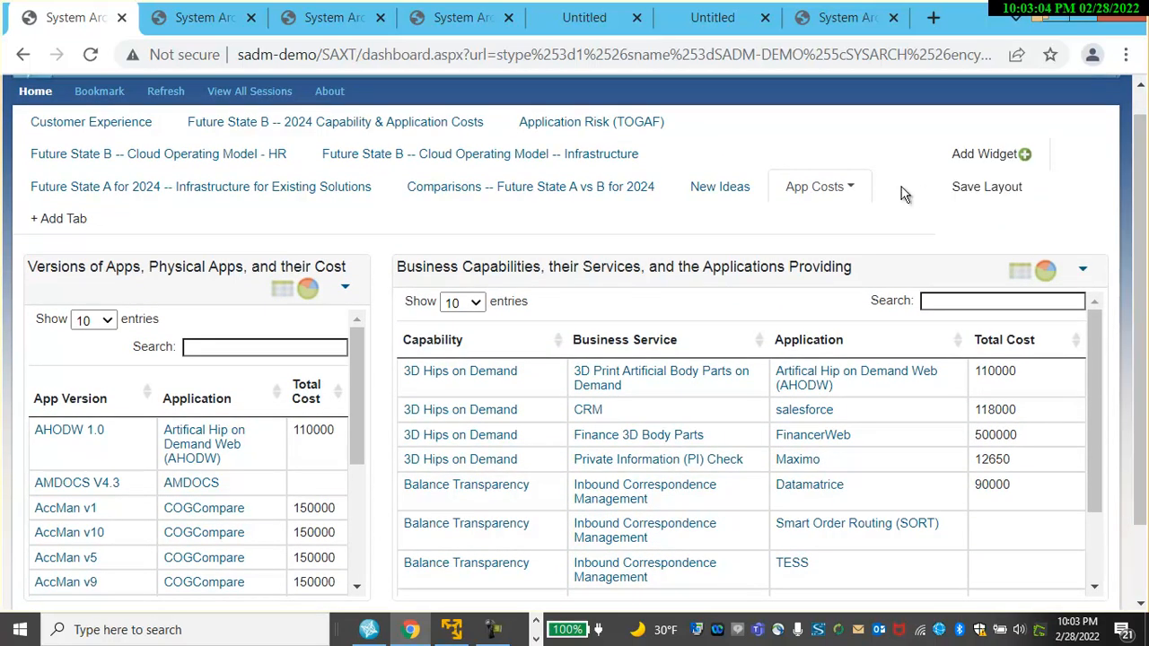